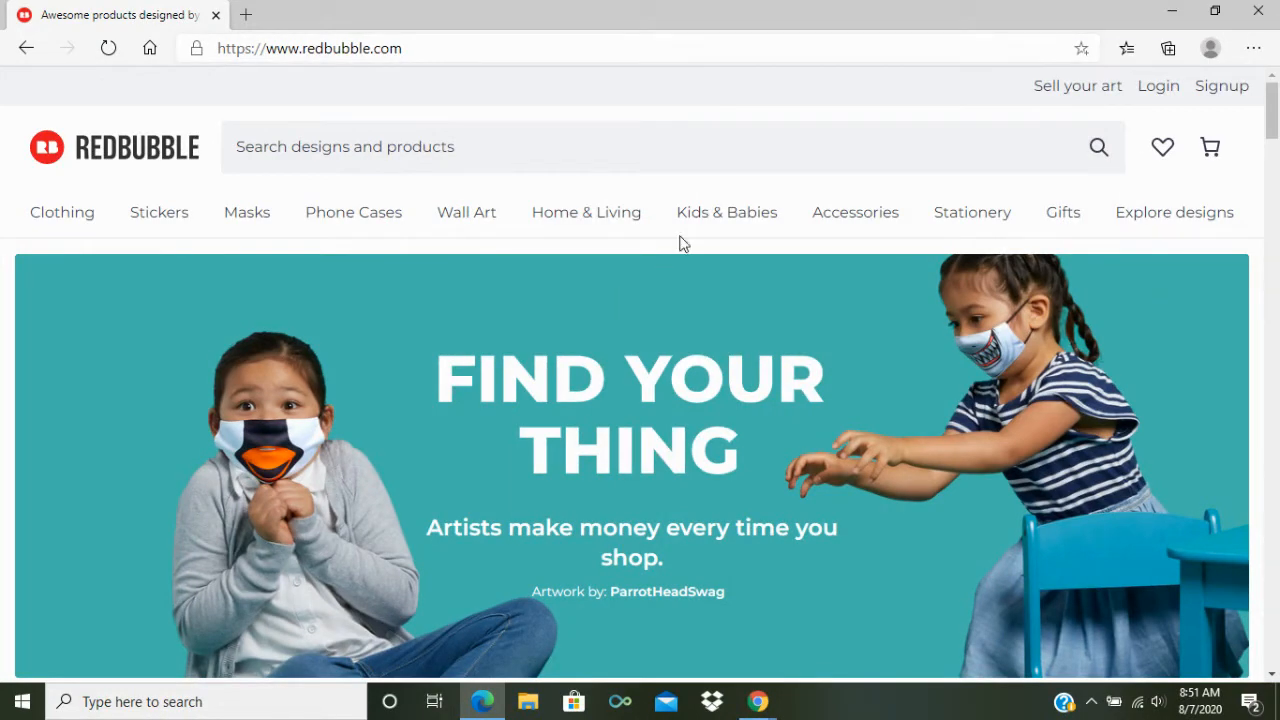
Step: Open the artist signup form from Redbubble's page about selling your art
left_click(1090, 95)
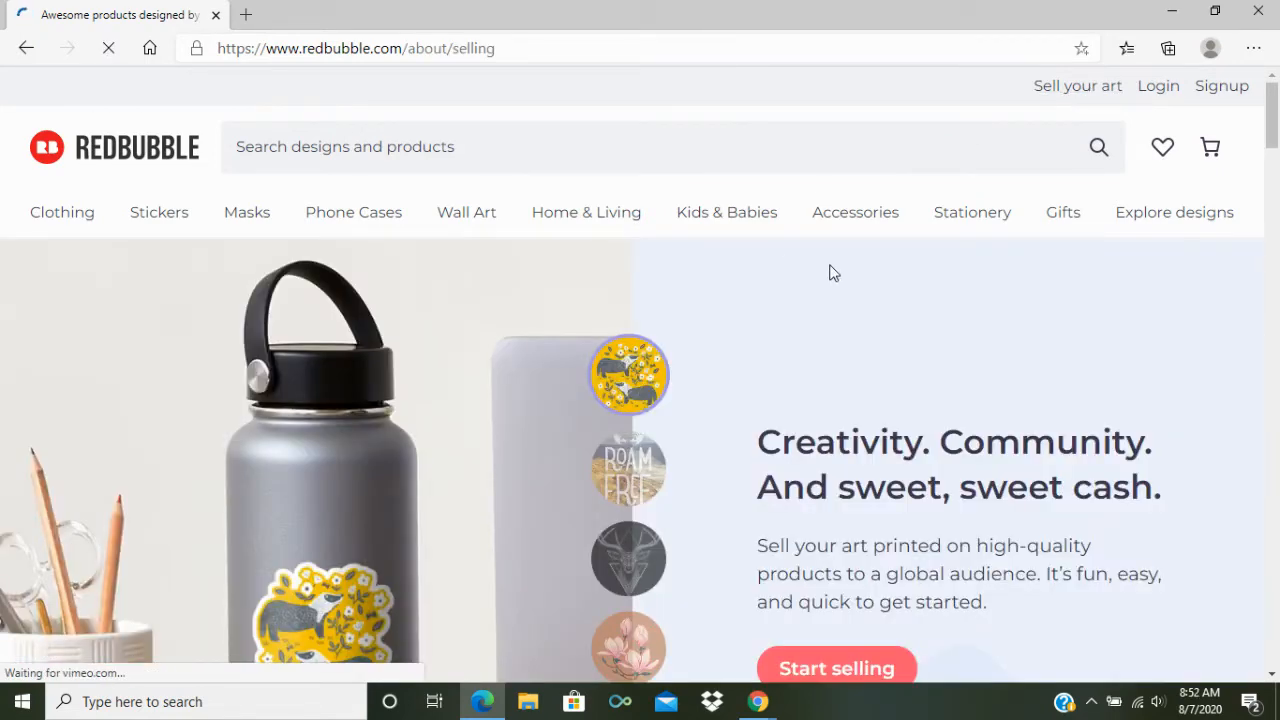
scroll(831, 271, "down", 3)
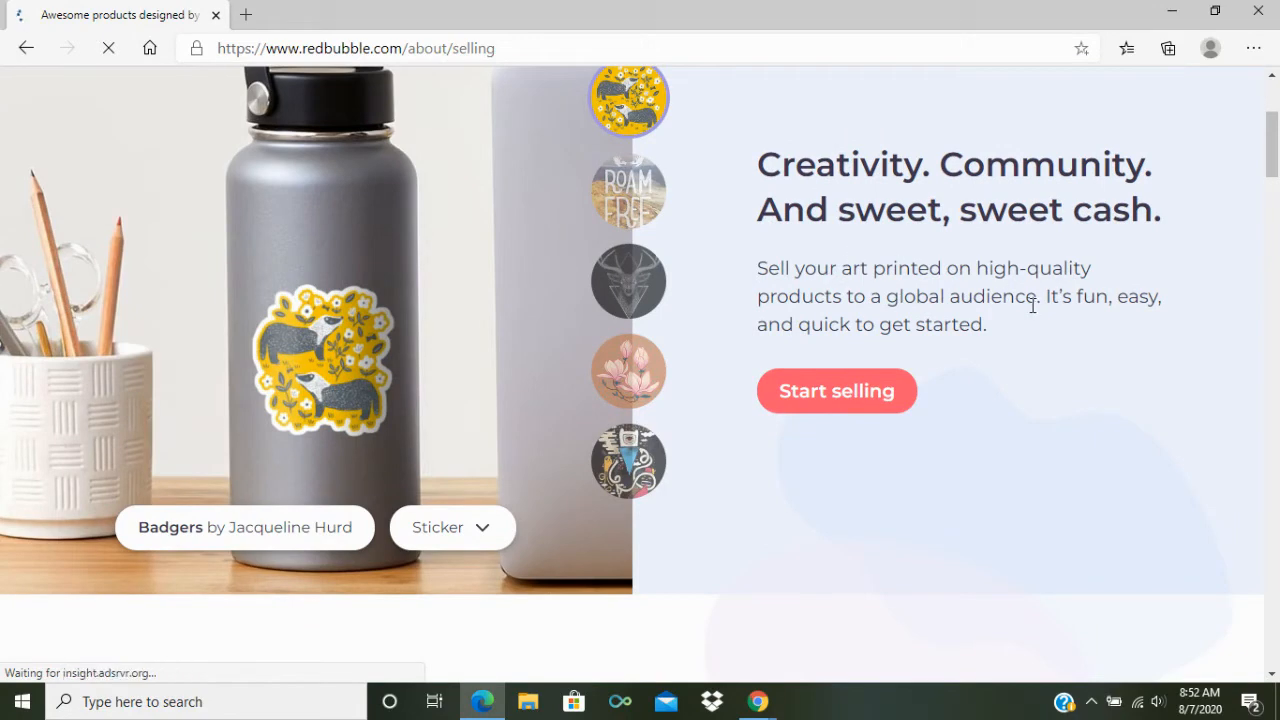
left_click(886, 401)
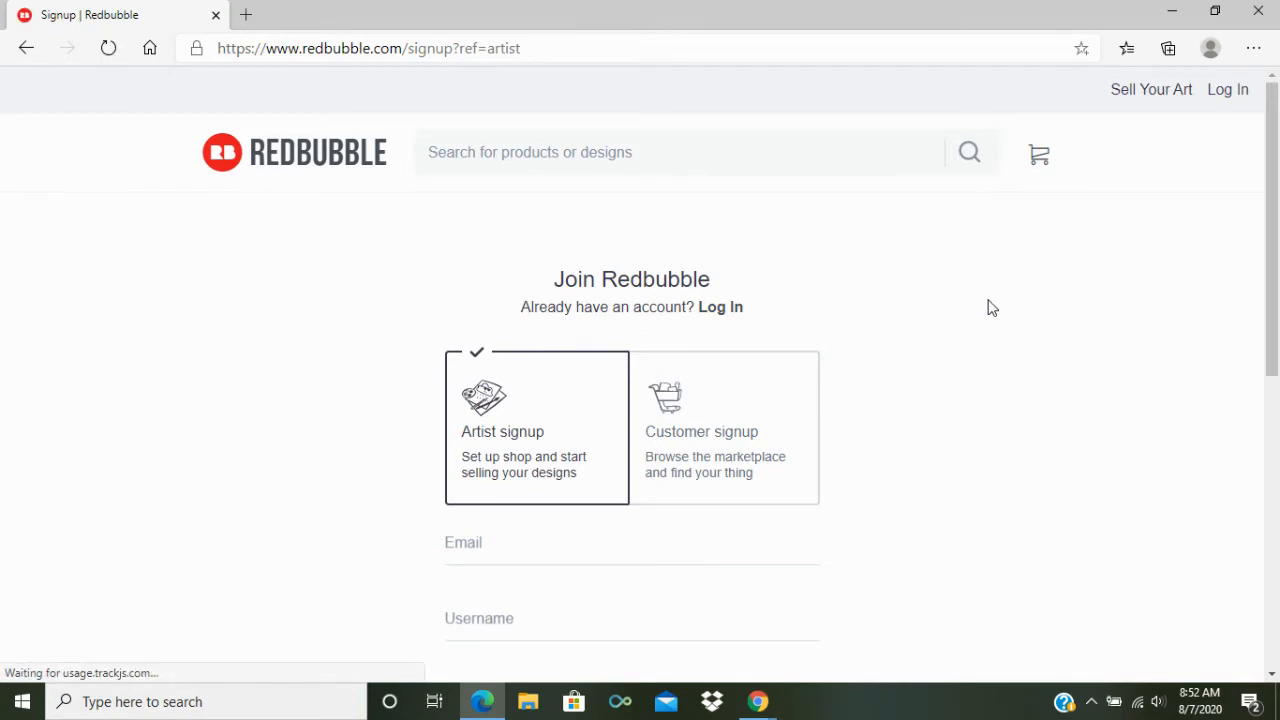
scroll(997, 305, "down", 1)
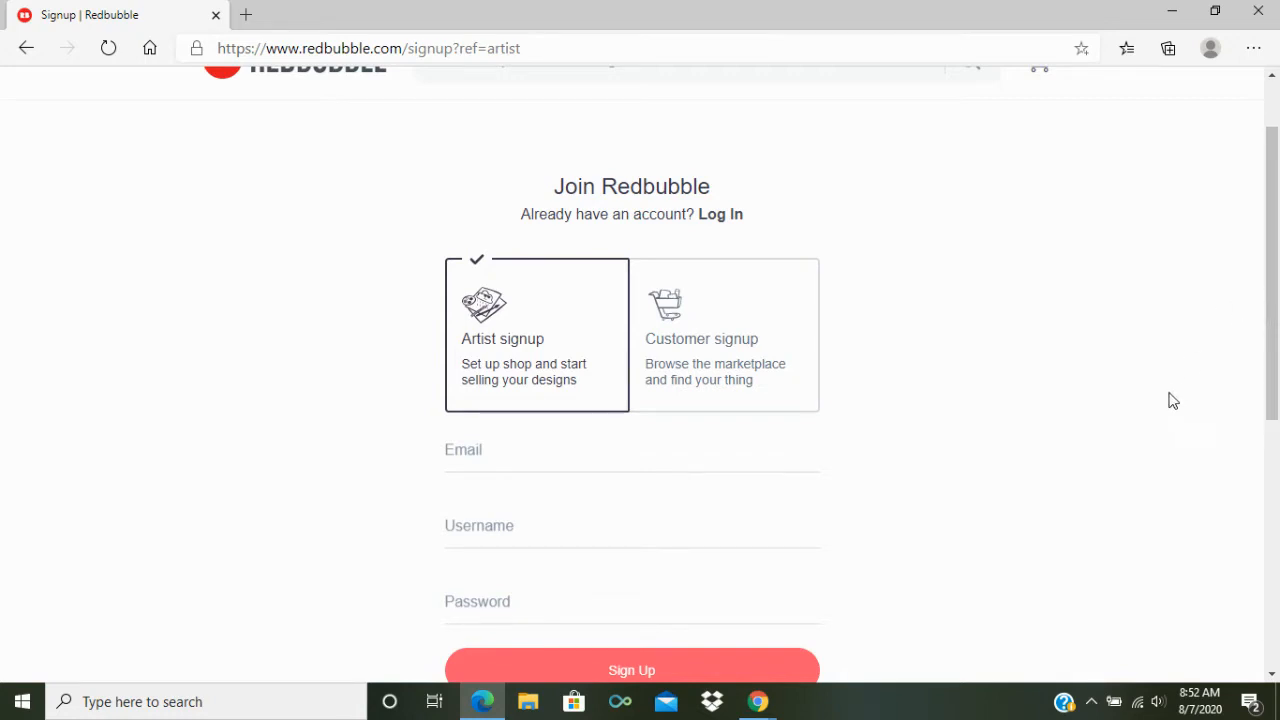
scroll(965, 215, "up", 1)
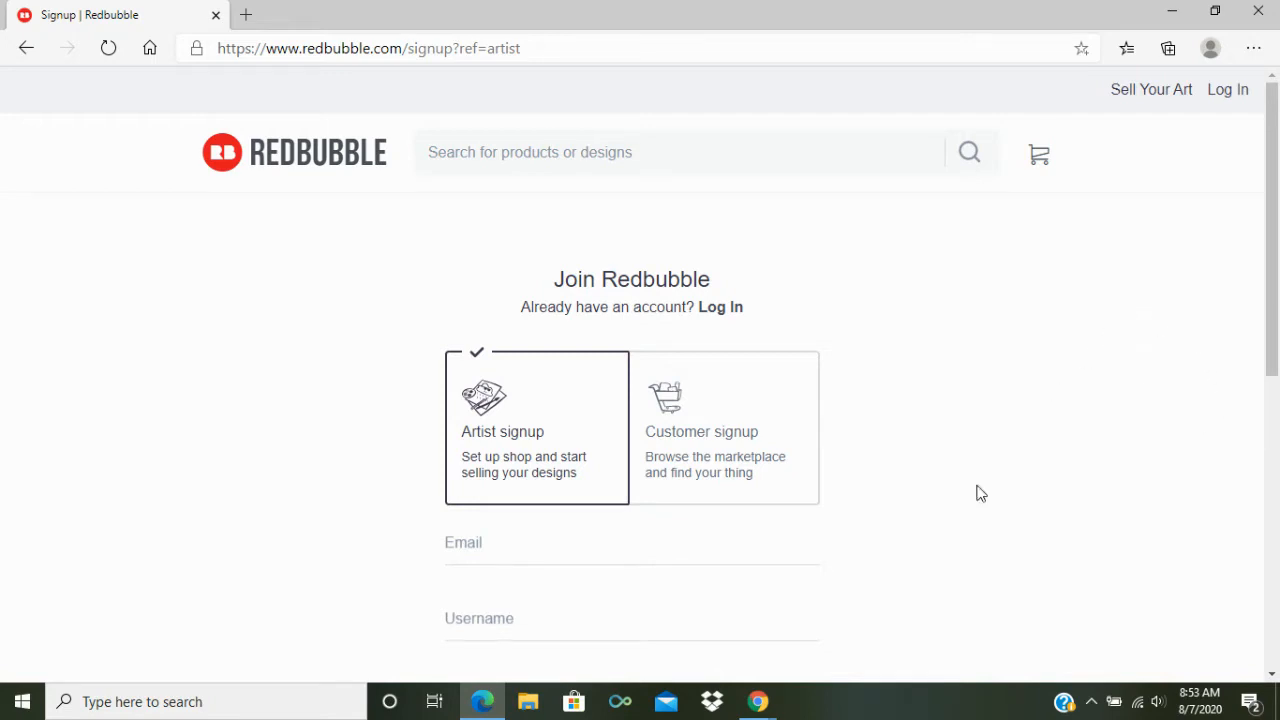
Step: Switch to Canva in Chrome and create a new T-Shirt design from the recommended design types
mouse_move(760, 703)
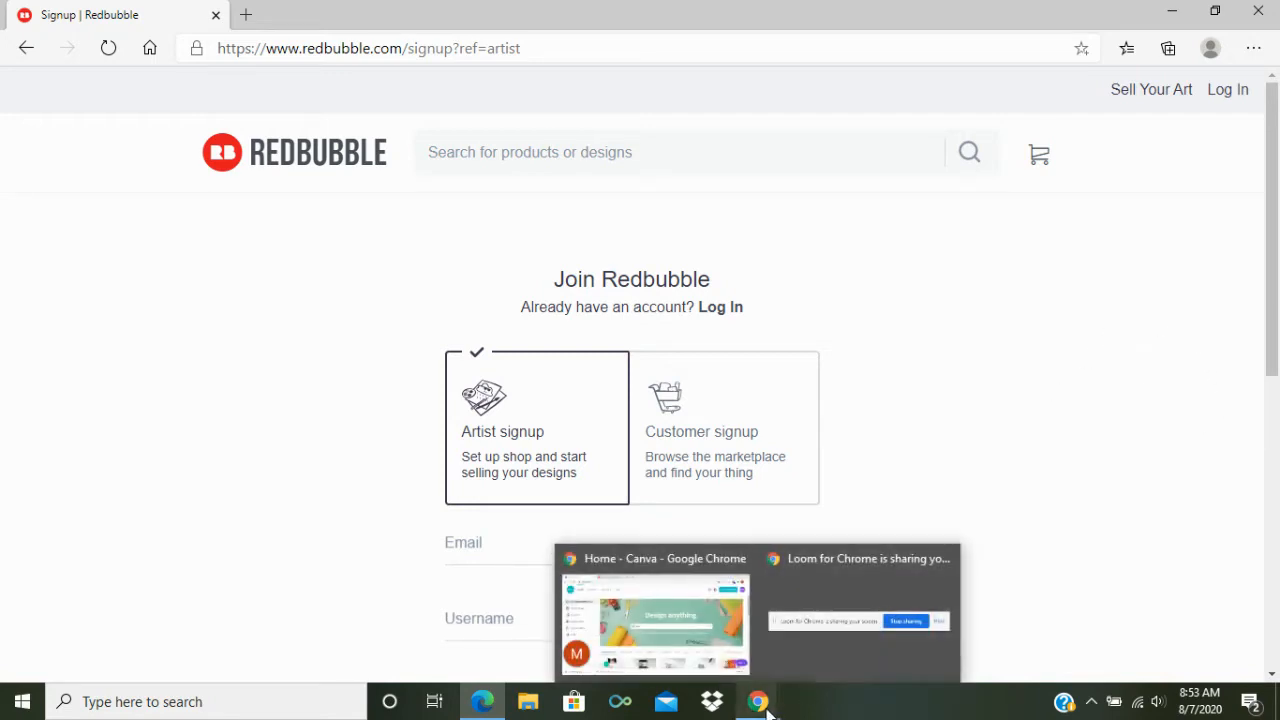
left_click(687, 645)
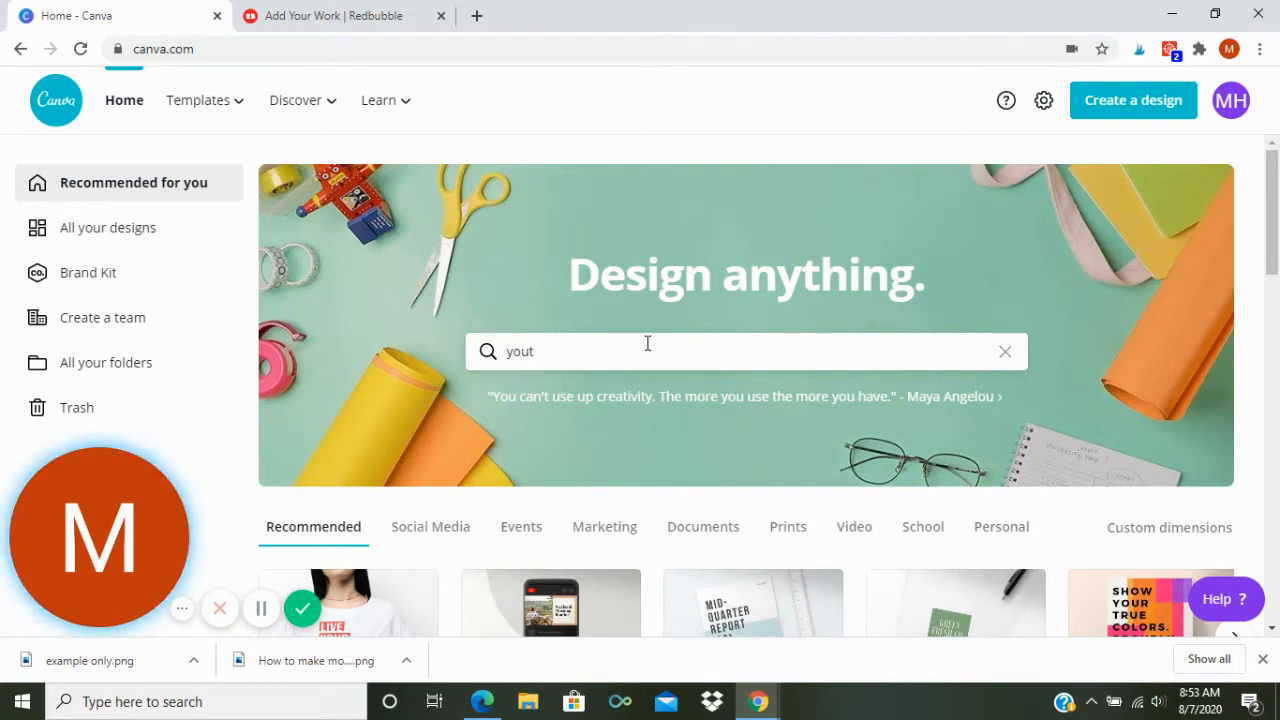
scroll(660, 401, "down", 2)
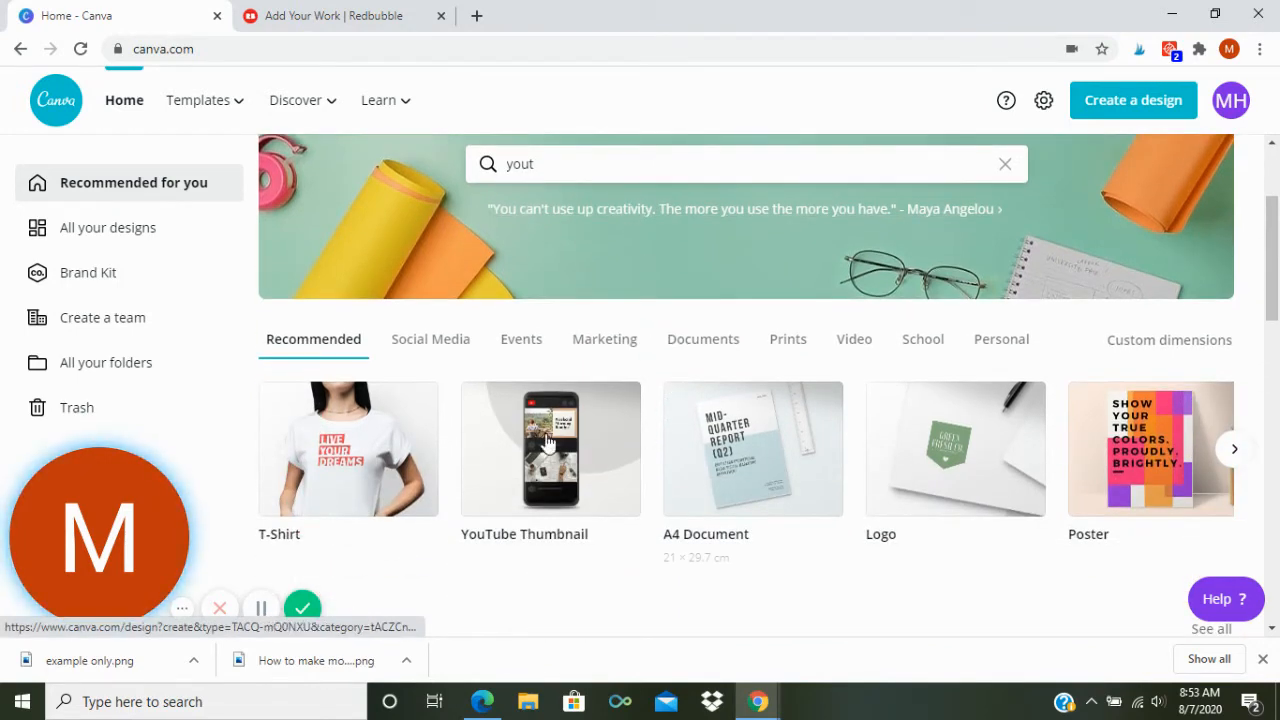
left_click(383, 462)
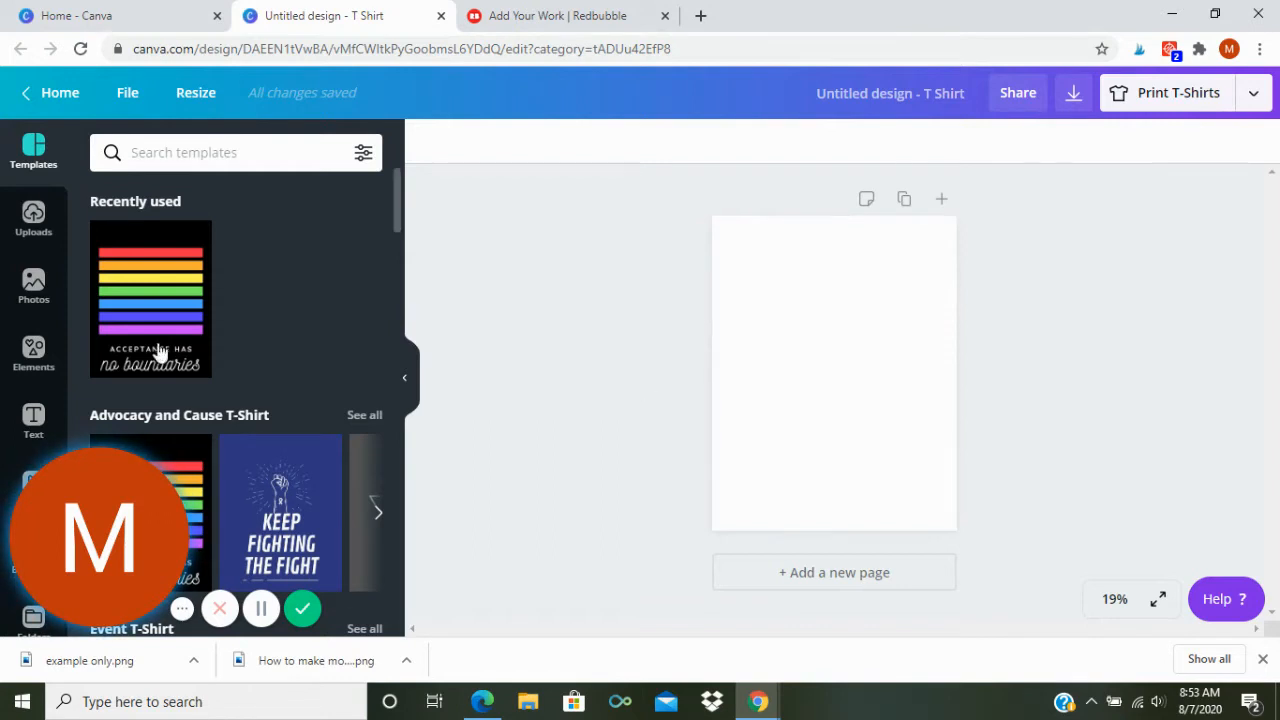
Step: Browse the T-shirt templates across the advocacy, event and fundraising categories
scroll(217, 372, "down", 1)
scroll(217, 372, "down", 4)
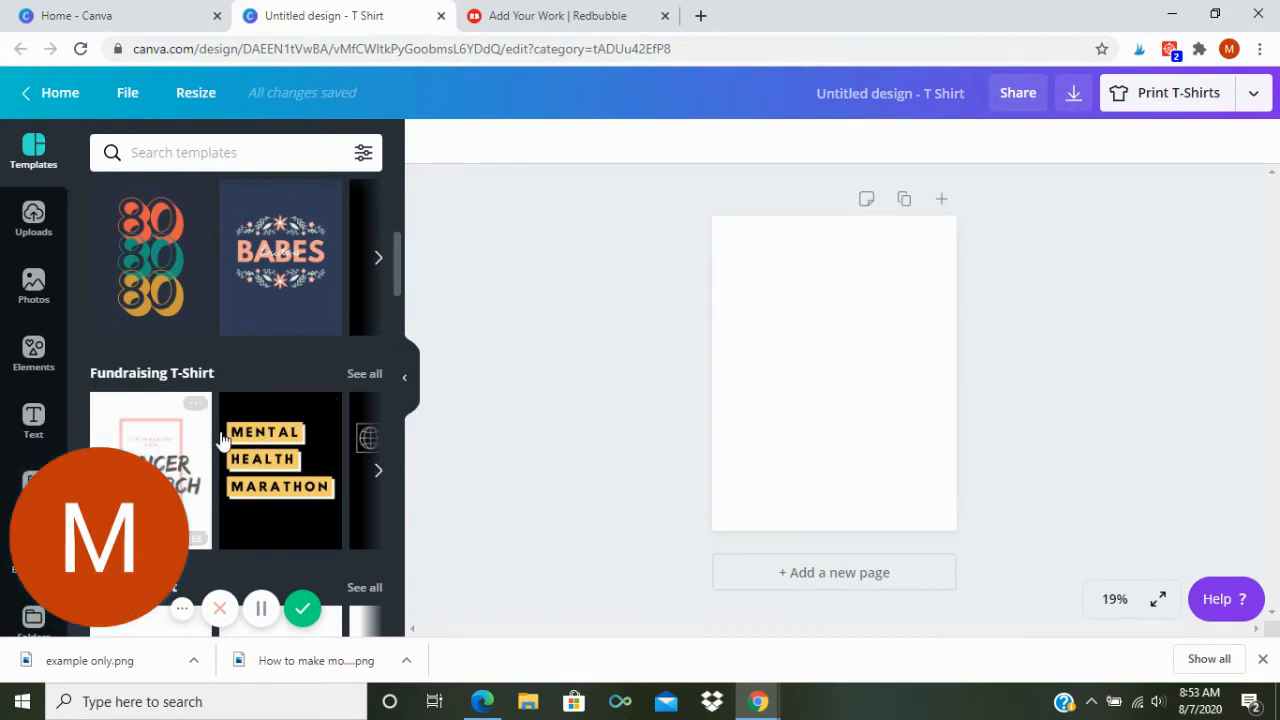
scroll(262, 390, "up", 2)
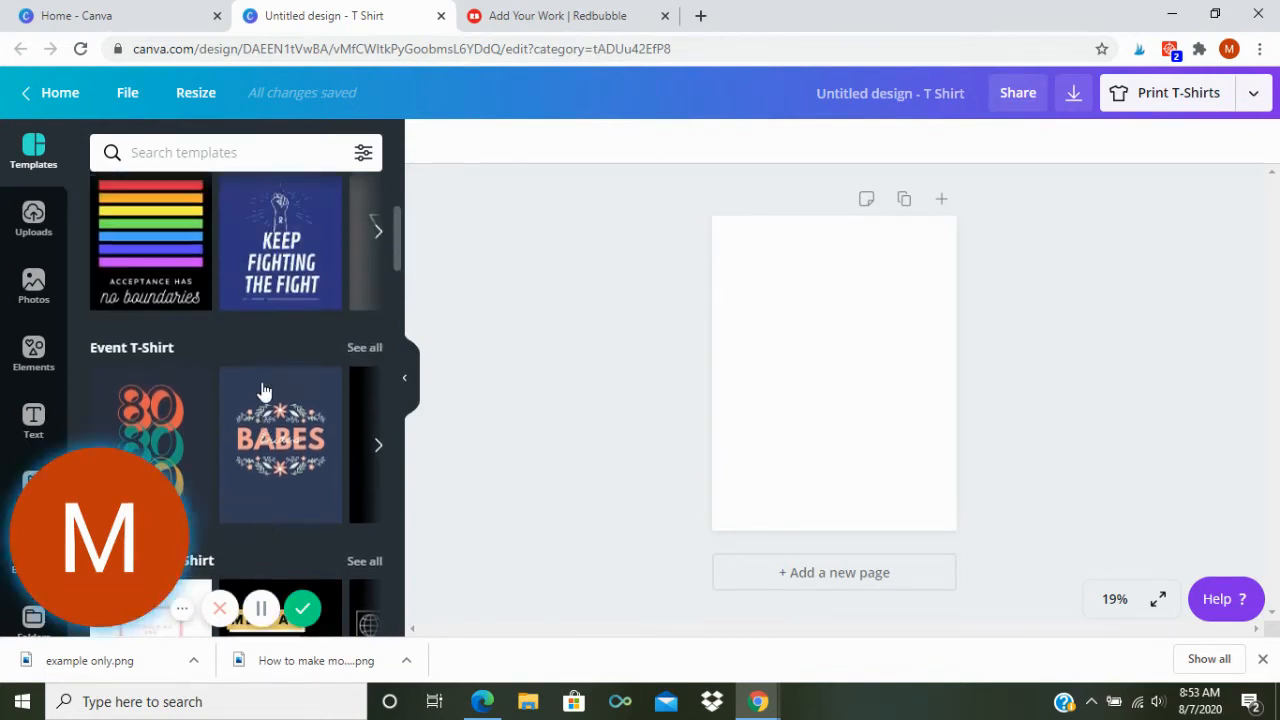
scroll(260, 392, "down", 2)
scroll(260, 398, "down", 1)
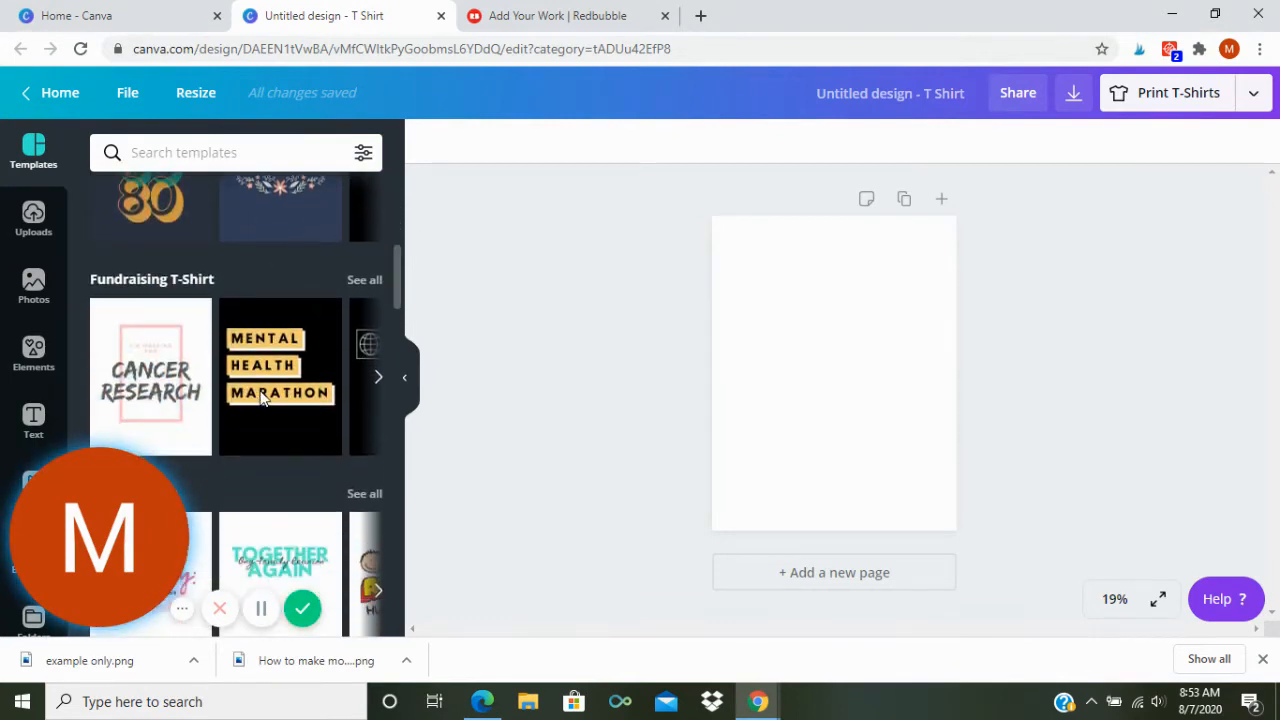
scroll(260, 398, "up", 5)
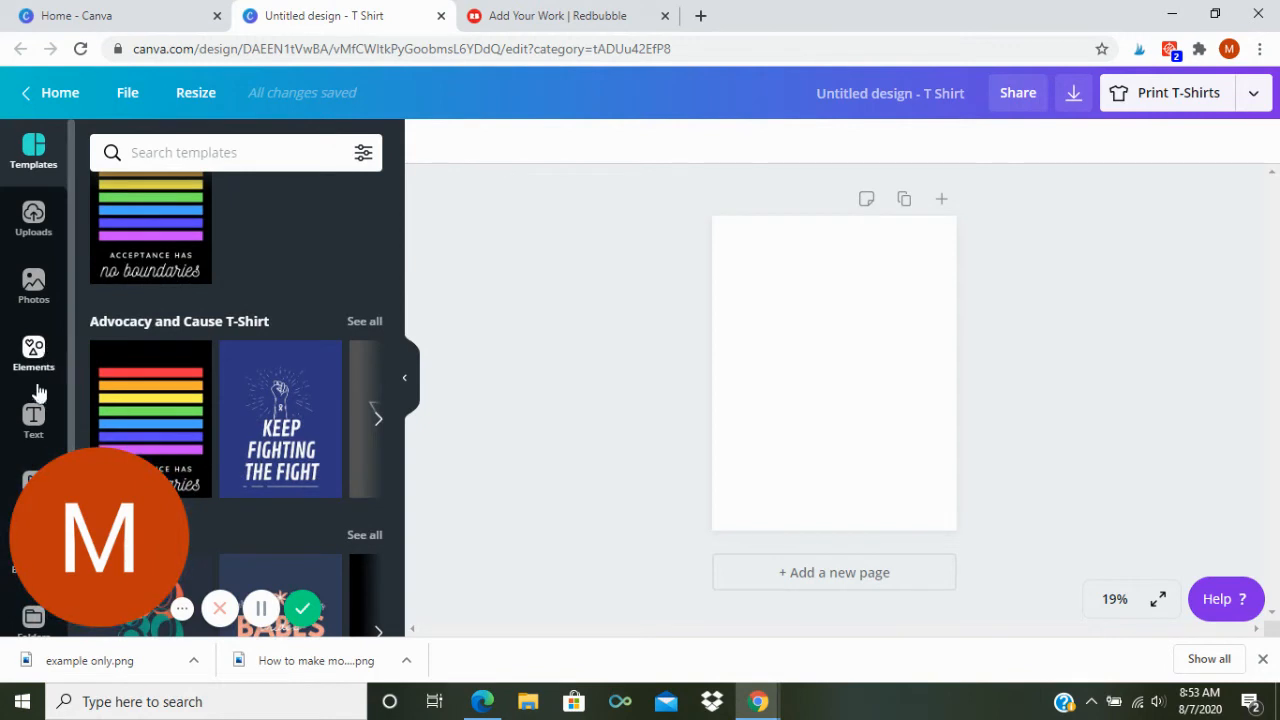
Step: Add a heading to the blank T-shirt page with the text "Stay Cool"
left_click(34, 416)
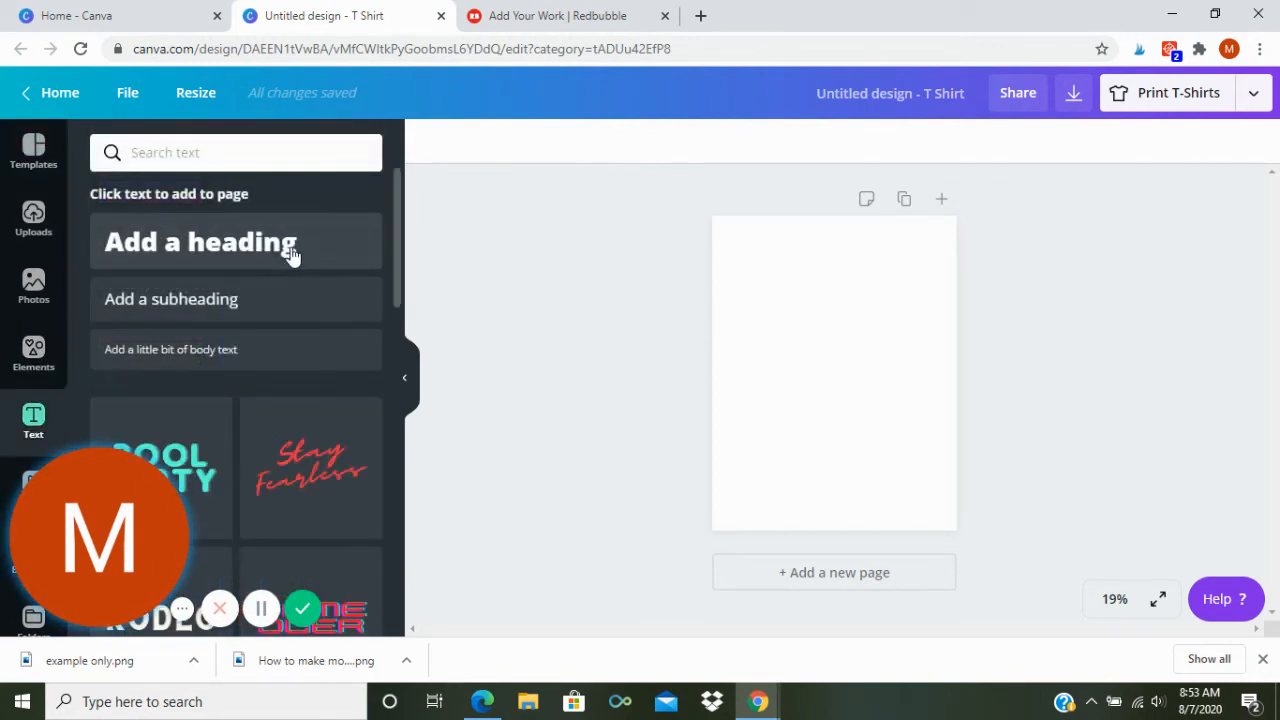
left_click(287, 250)
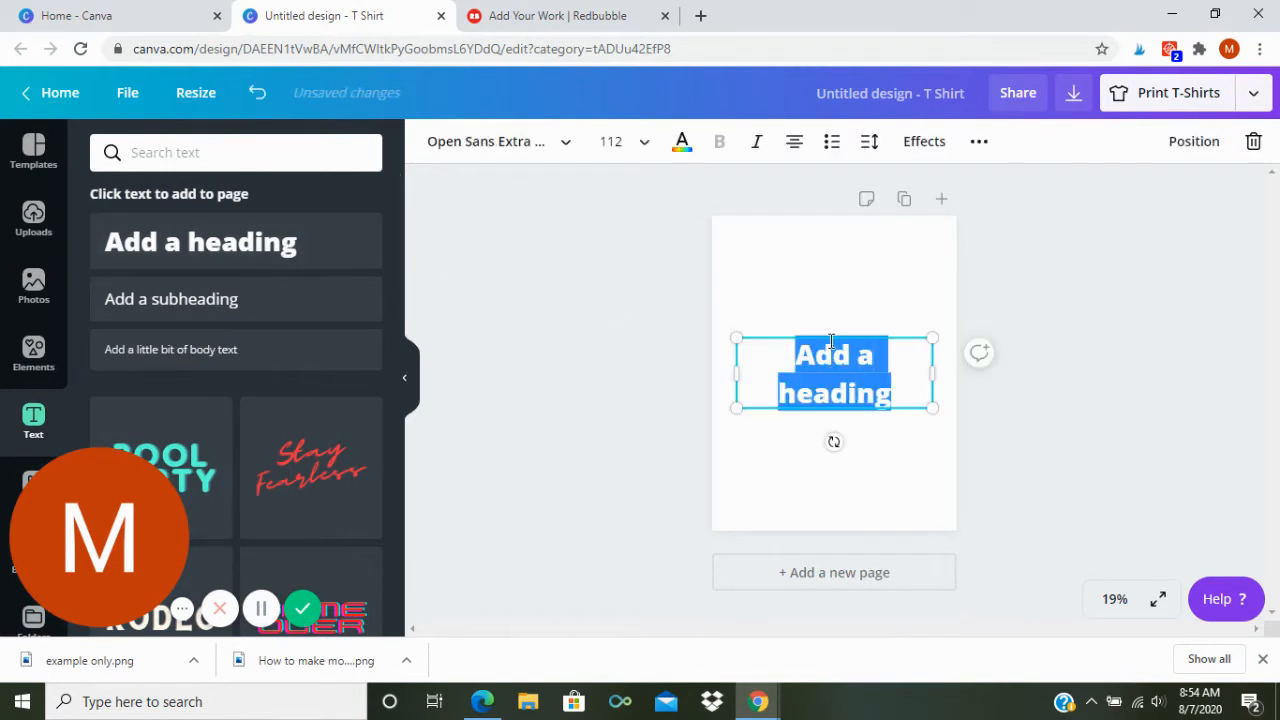
type("S")
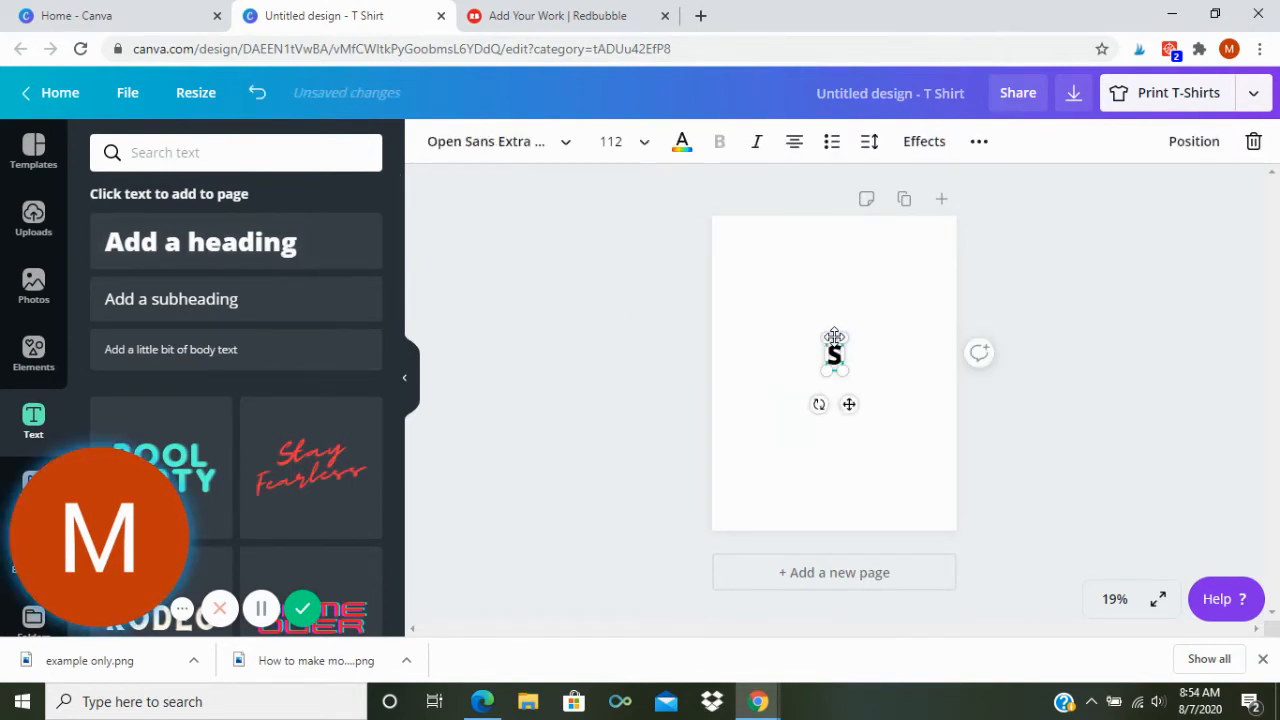
type("tay Cool")
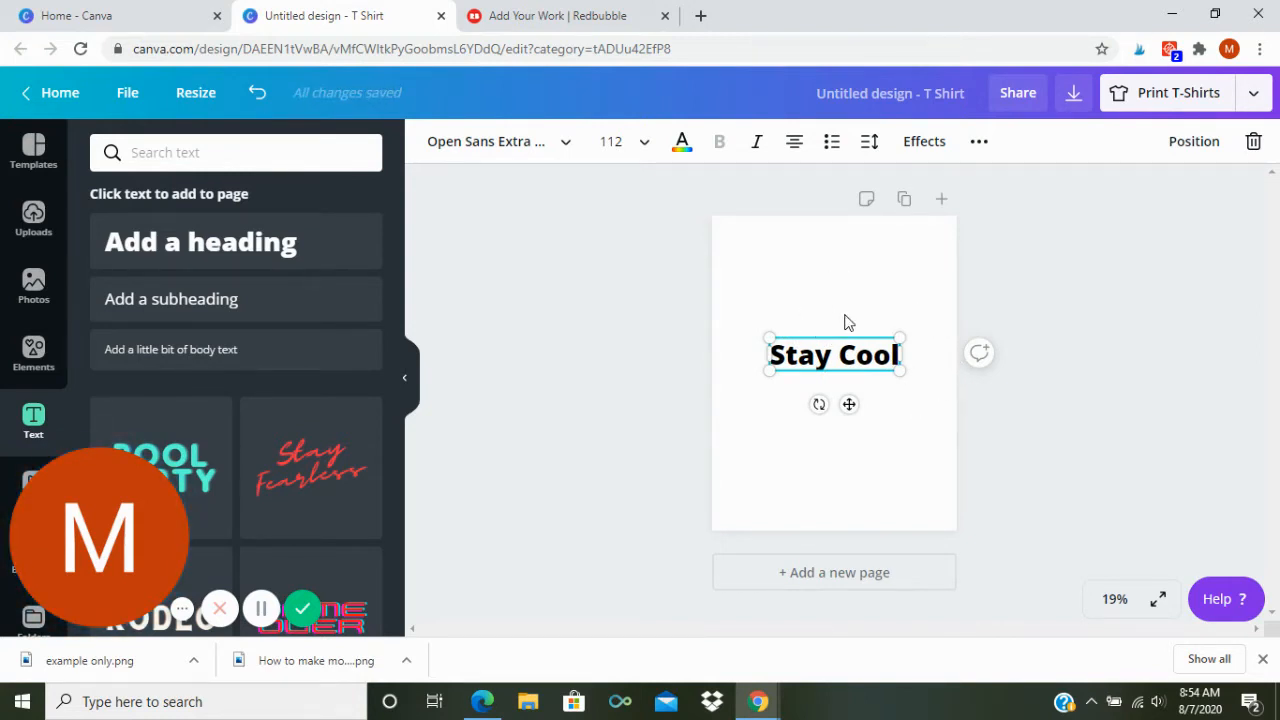
left_click(888, 452)
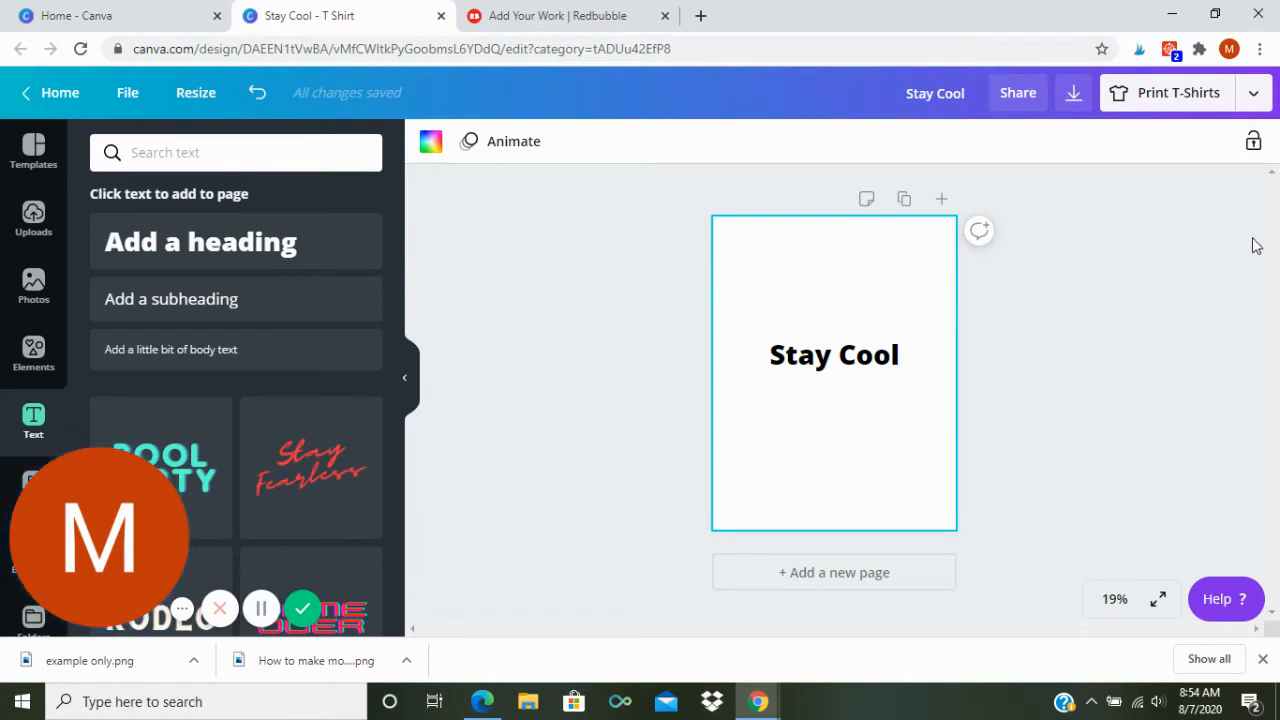
Step: Configure the design's PNG download with size 3x and a transparent background
left_click(1256, 95)
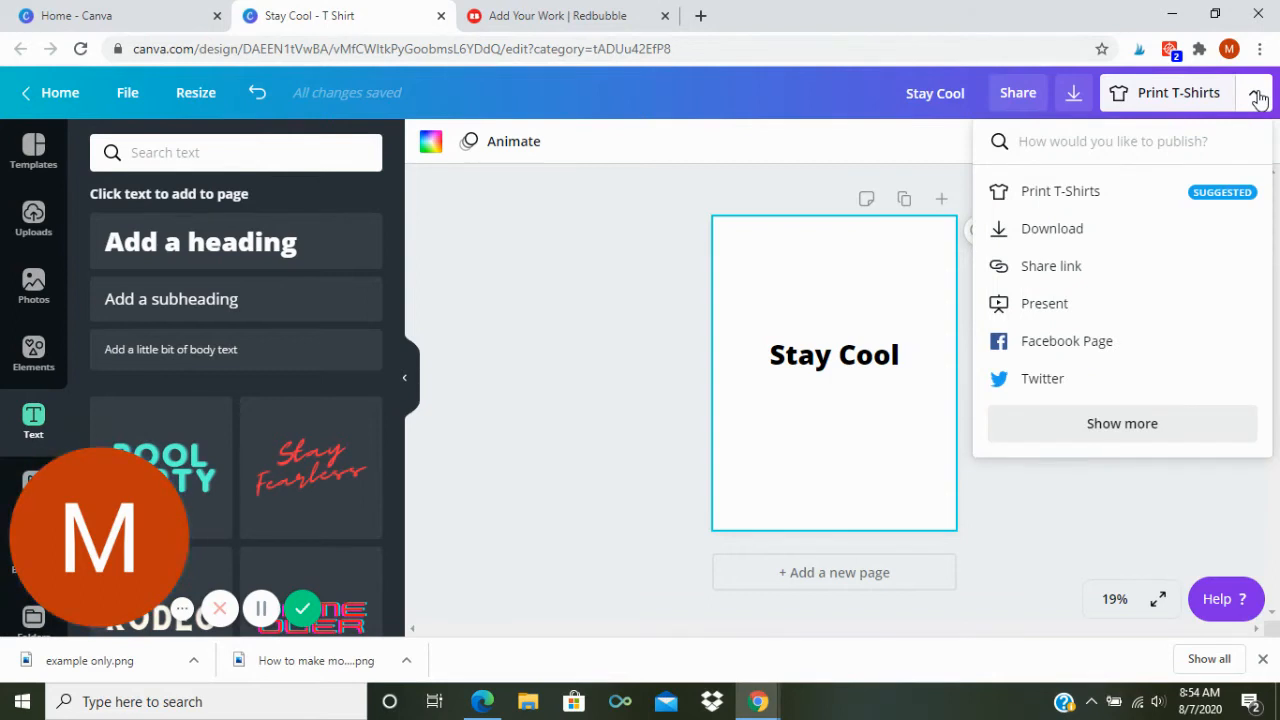
left_click(1058, 229)
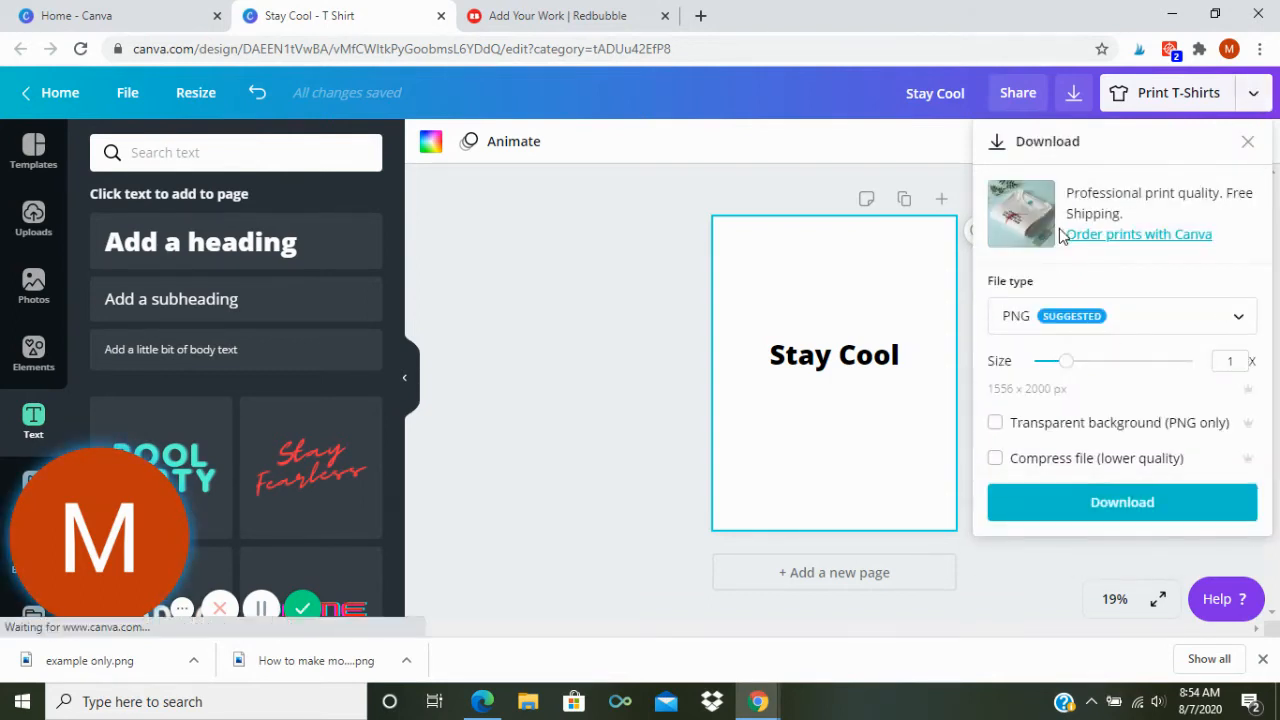
left_click_drag(1072, 370, 1191, 371)
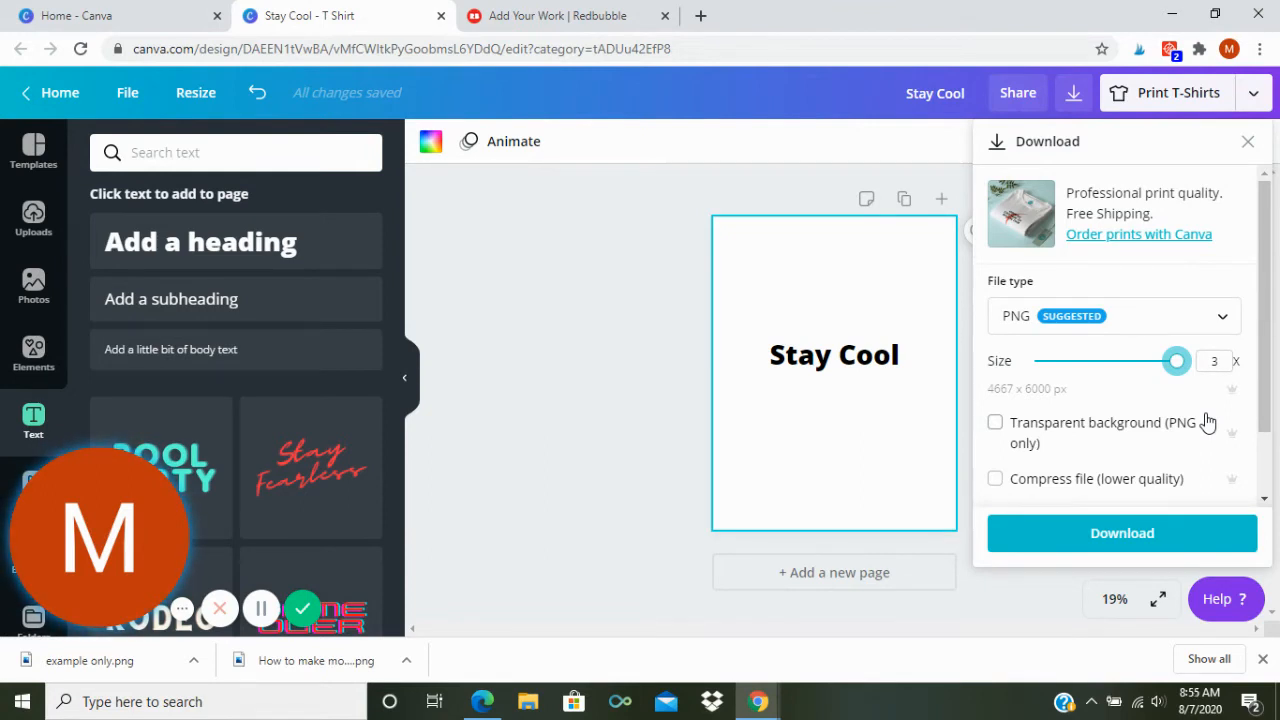
left_click(995, 424)
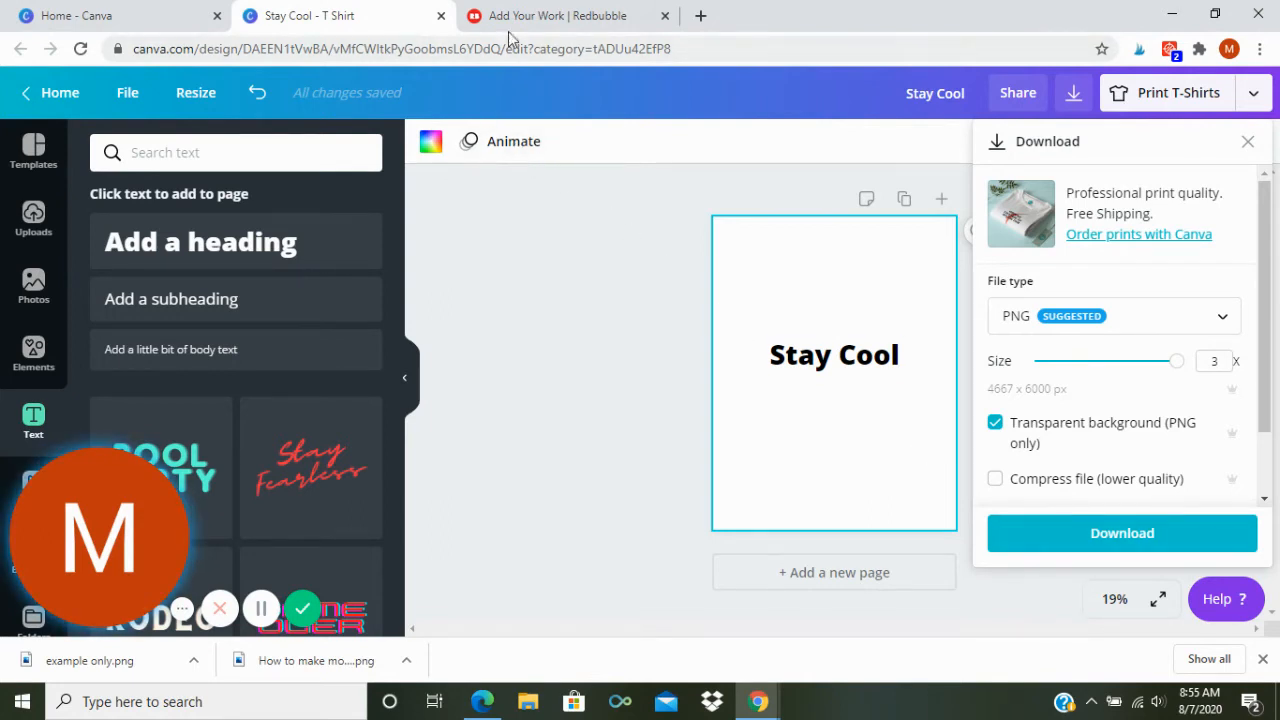
Step: Switch to Redbubble's Add new work page and review the title, tags and description fields and the first product previews
left_click(530, 16)
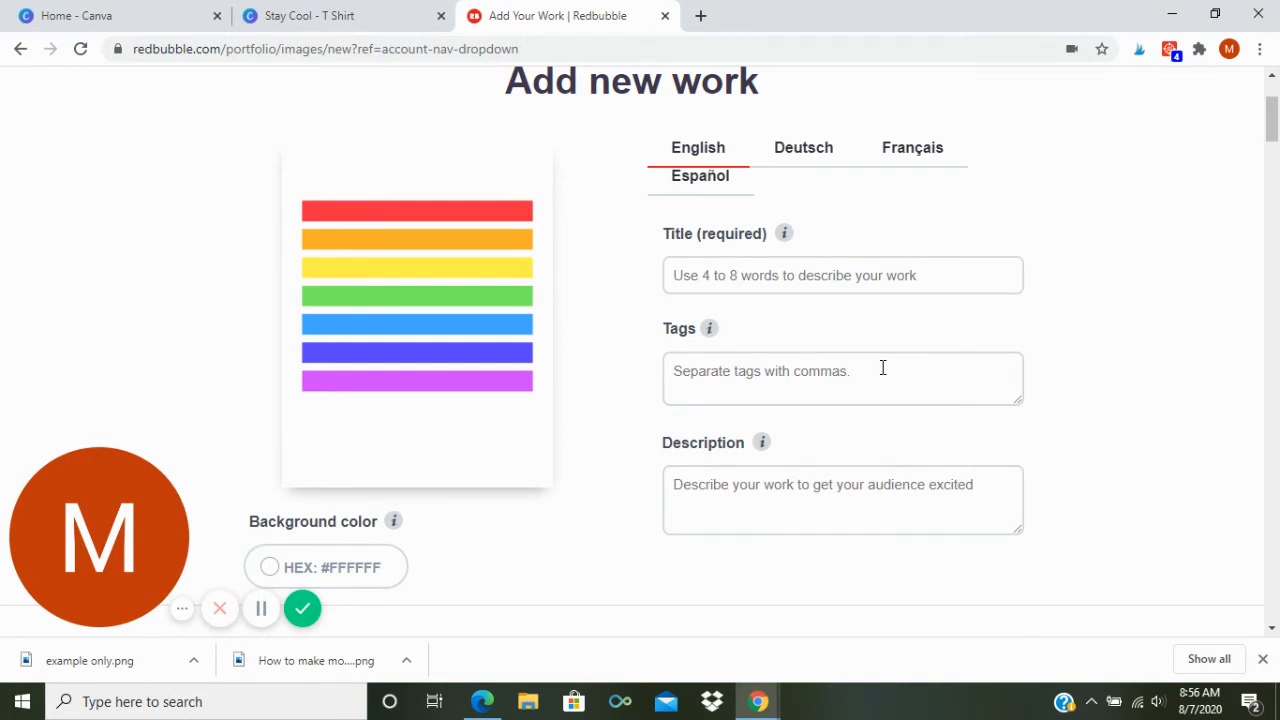
scroll(883, 368, "down", 1)
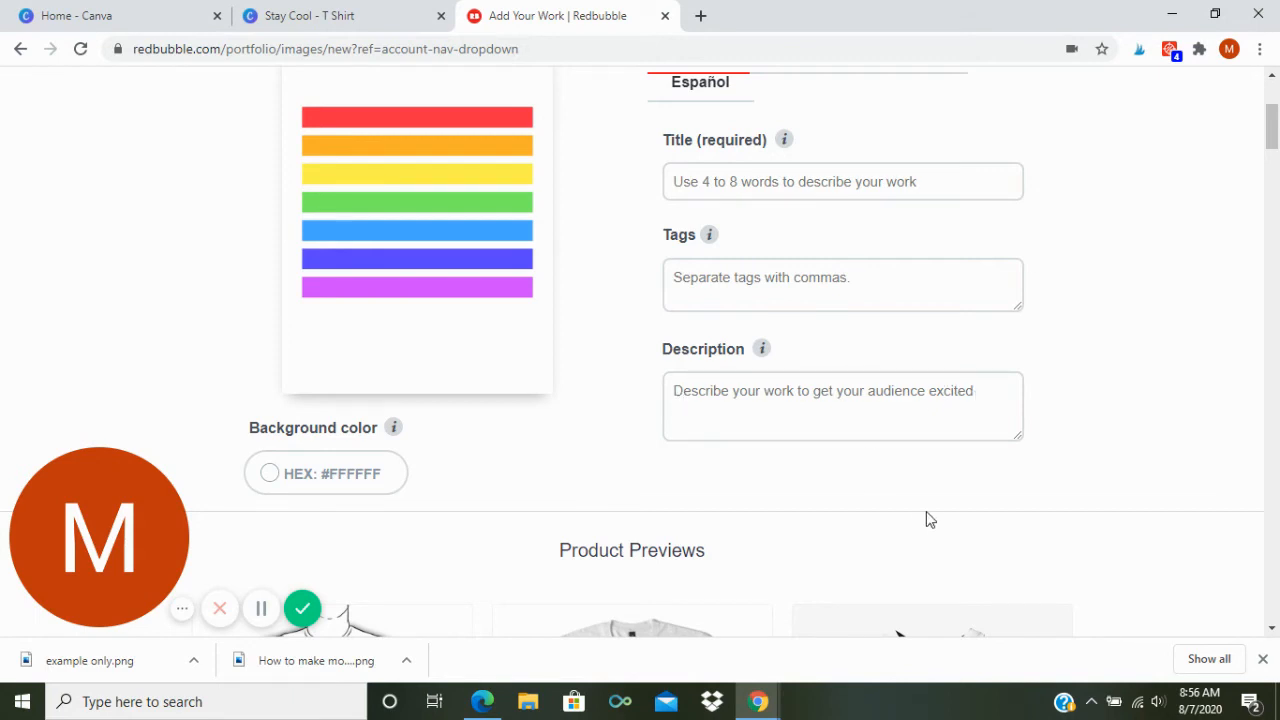
scroll(862, 376, "down", 4)
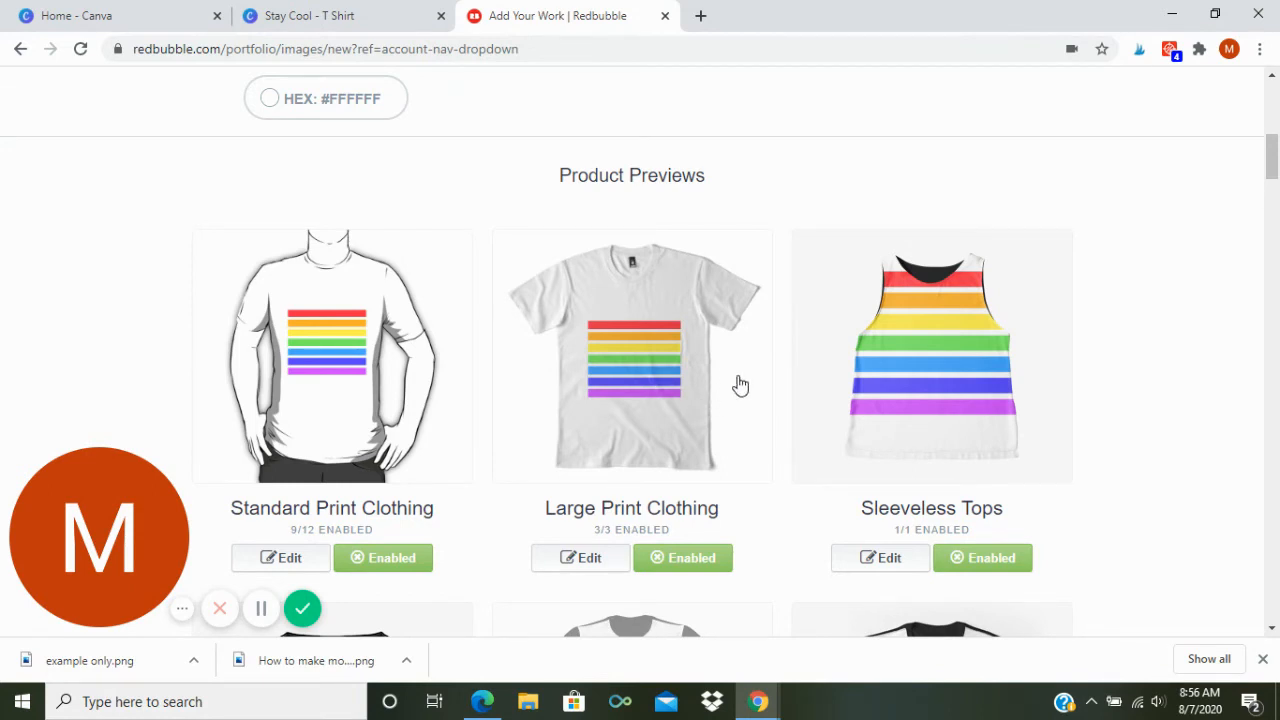
scroll(740, 385, "down", 3)
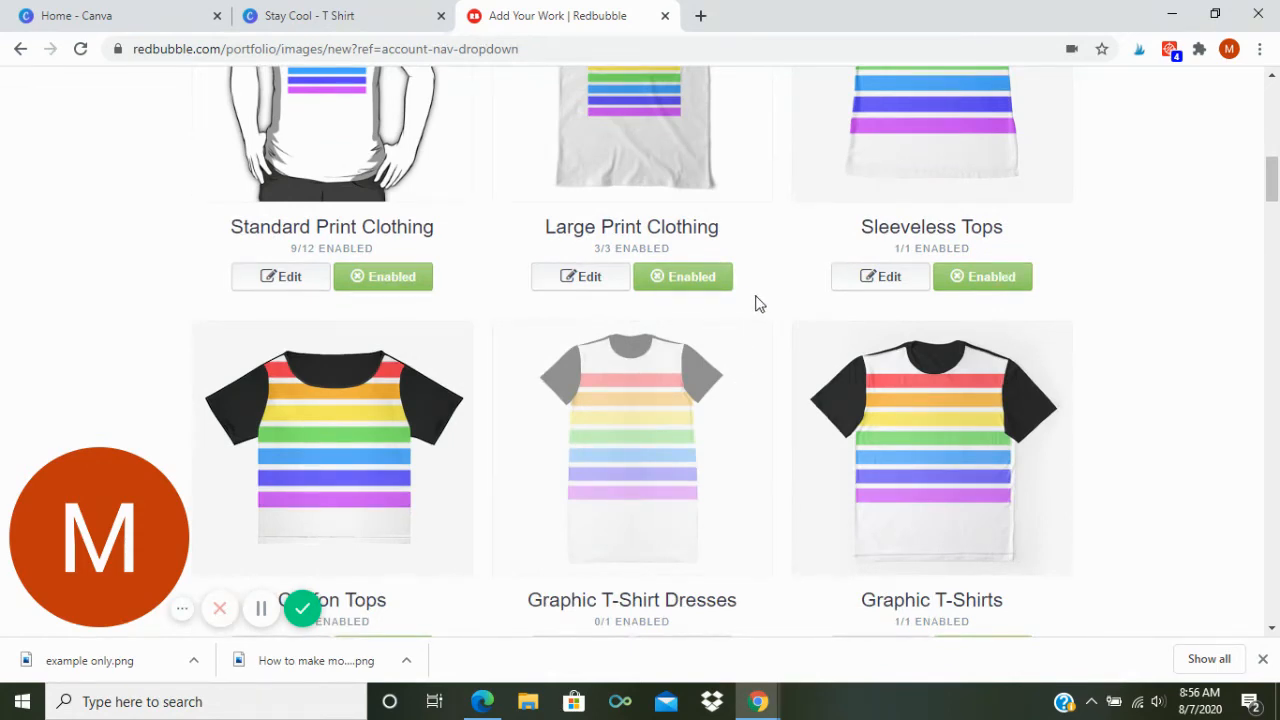
Step: Disable the Large Print Clothing product and enable it again
left_click(714, 288)
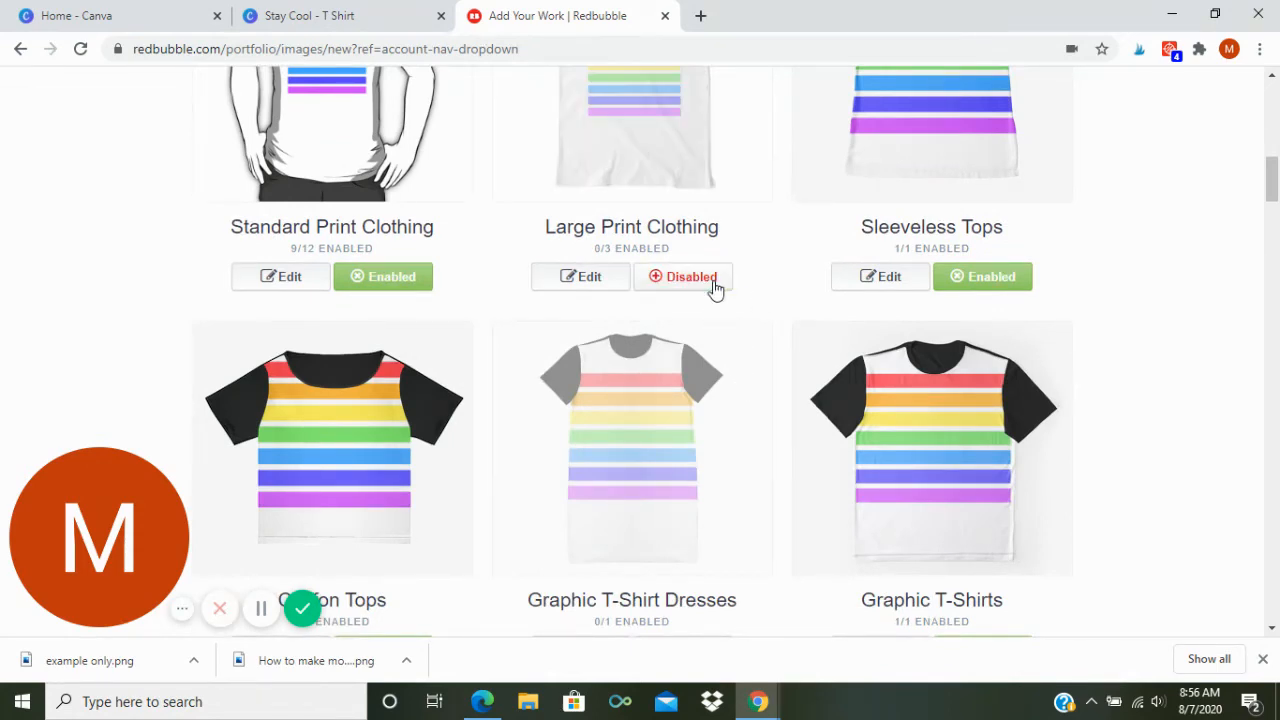
scroll(714, 288, "up", 3)
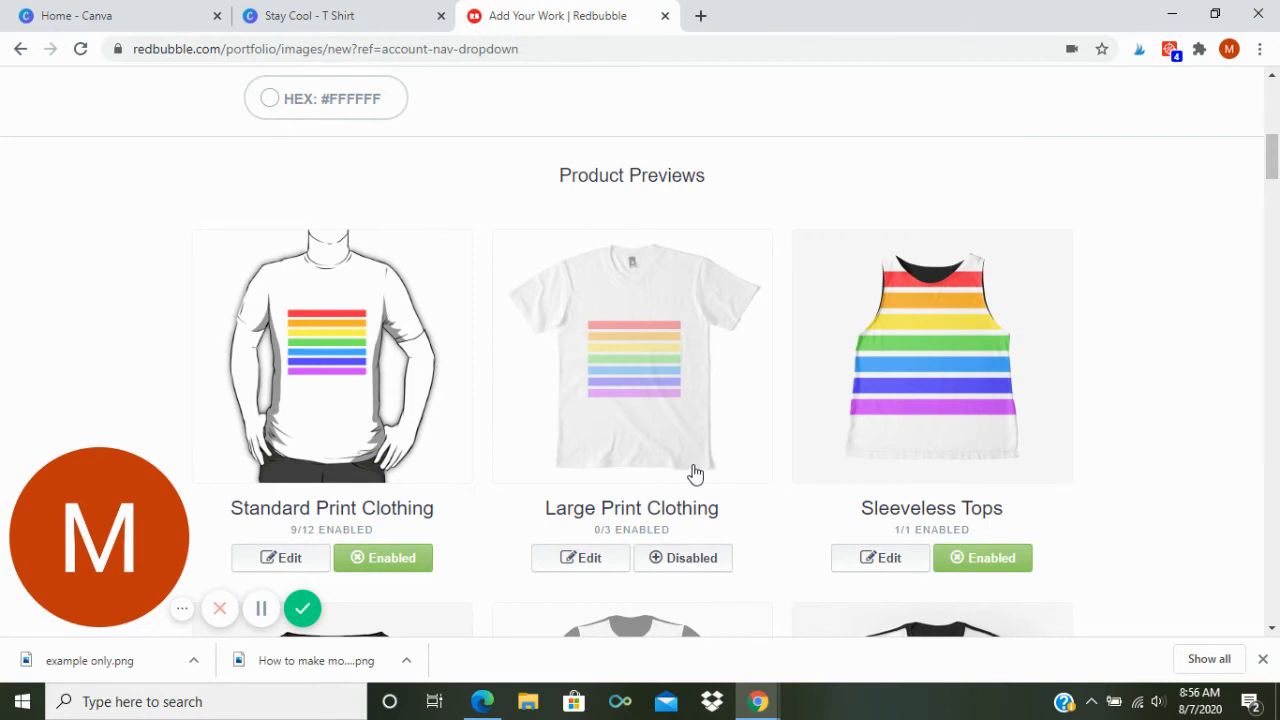
left_click(694, 563)
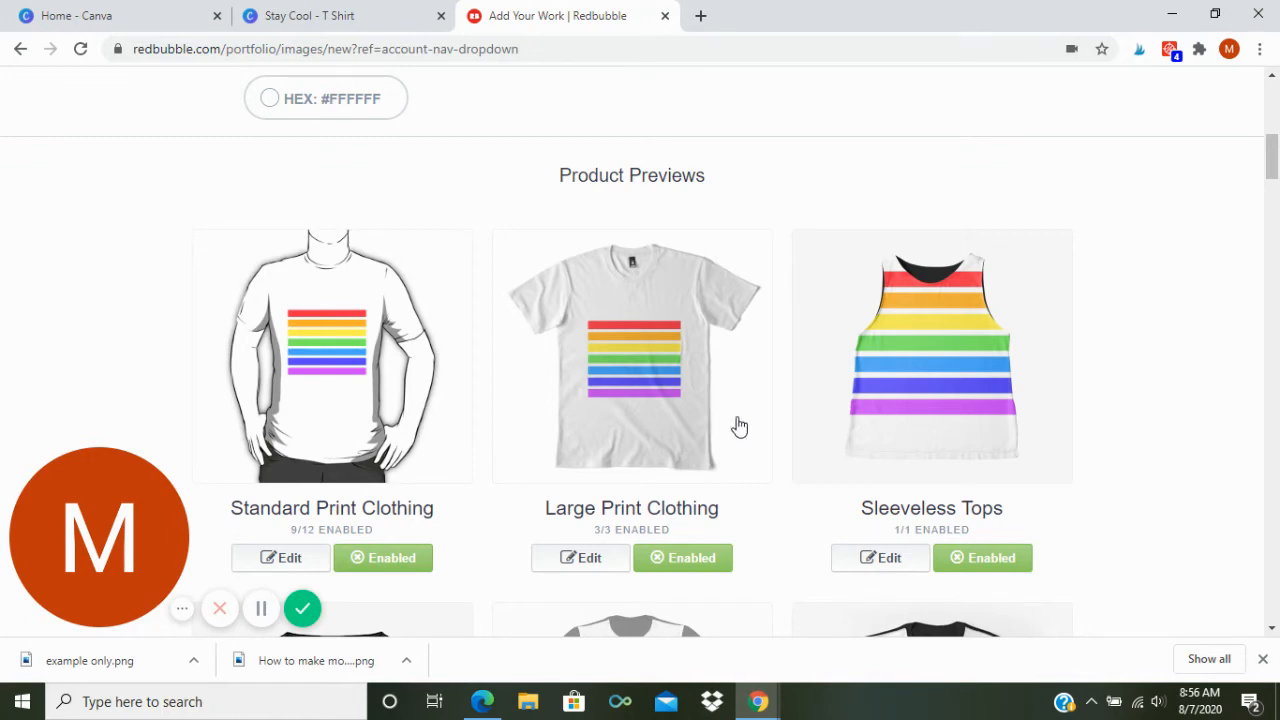
Step: Review the remaining product previews and open the design placement settings for Pillows & Totes
scroll(735, 429, "down", 3)
scroll(737, 431, "down", 5)
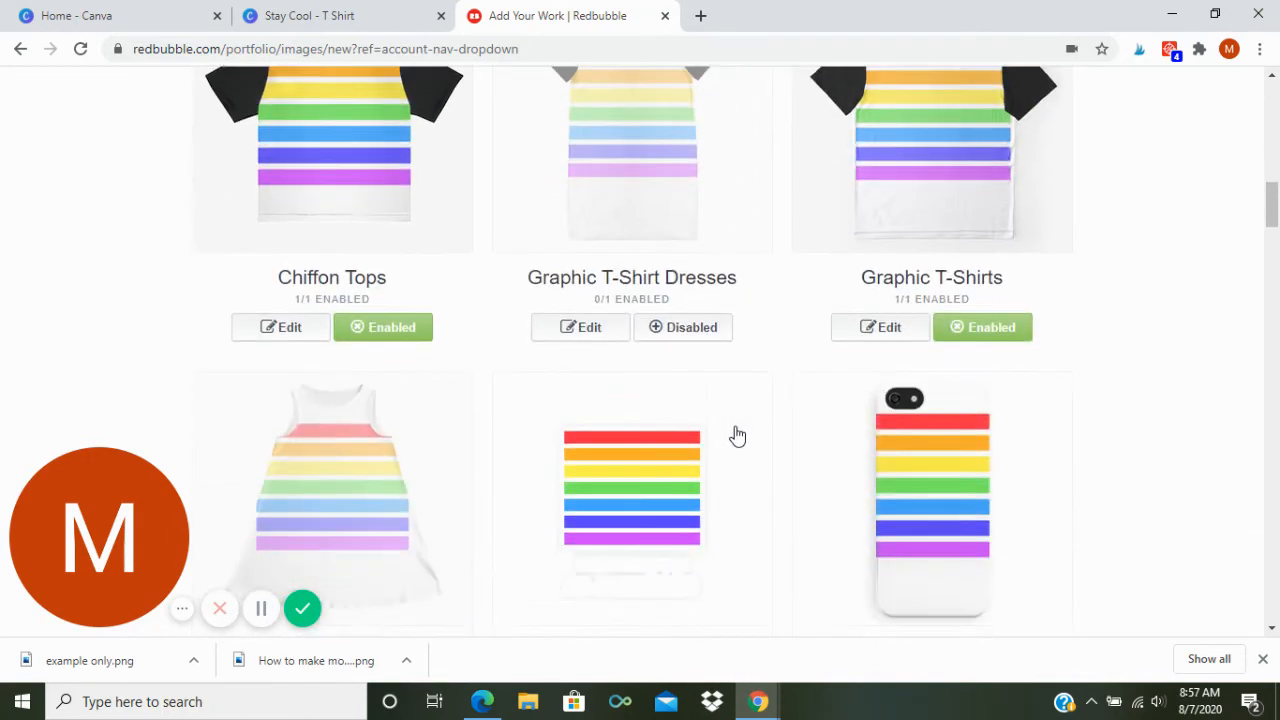
scroll(737, 437, "down", 4)
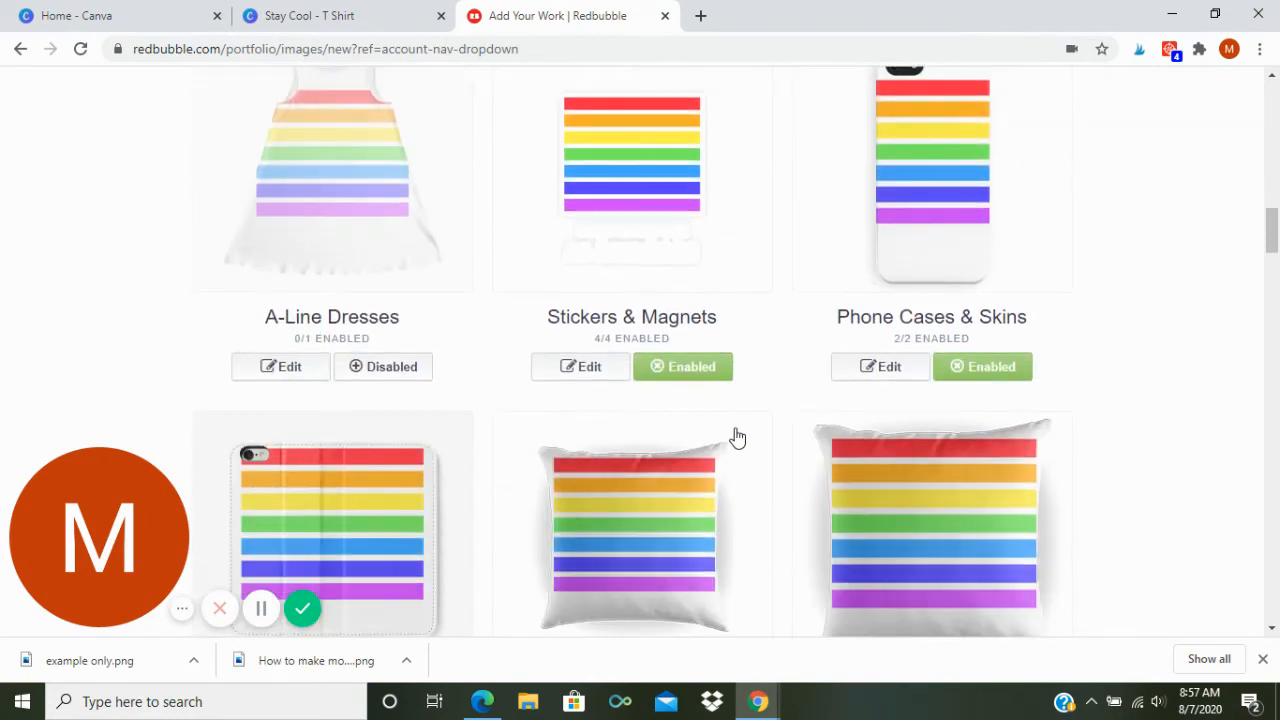
scroll(735, 439, "down", 3)
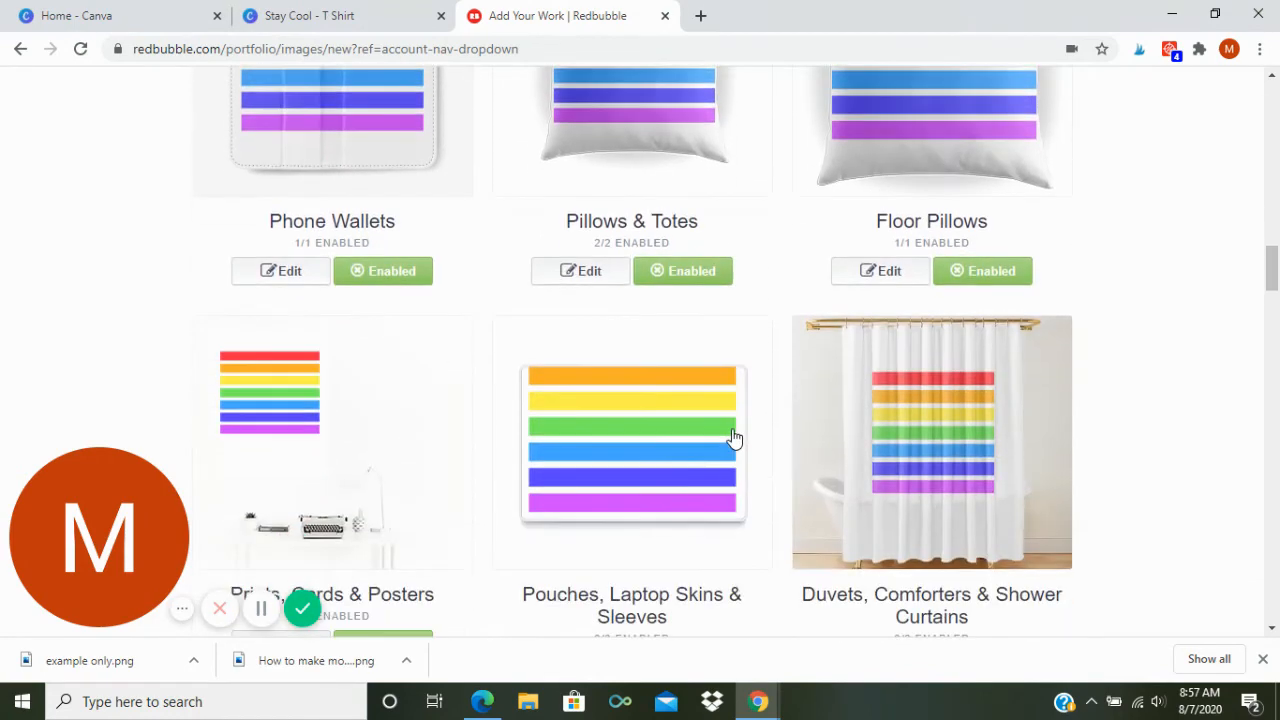
scroll(735, 439, "up", 1)
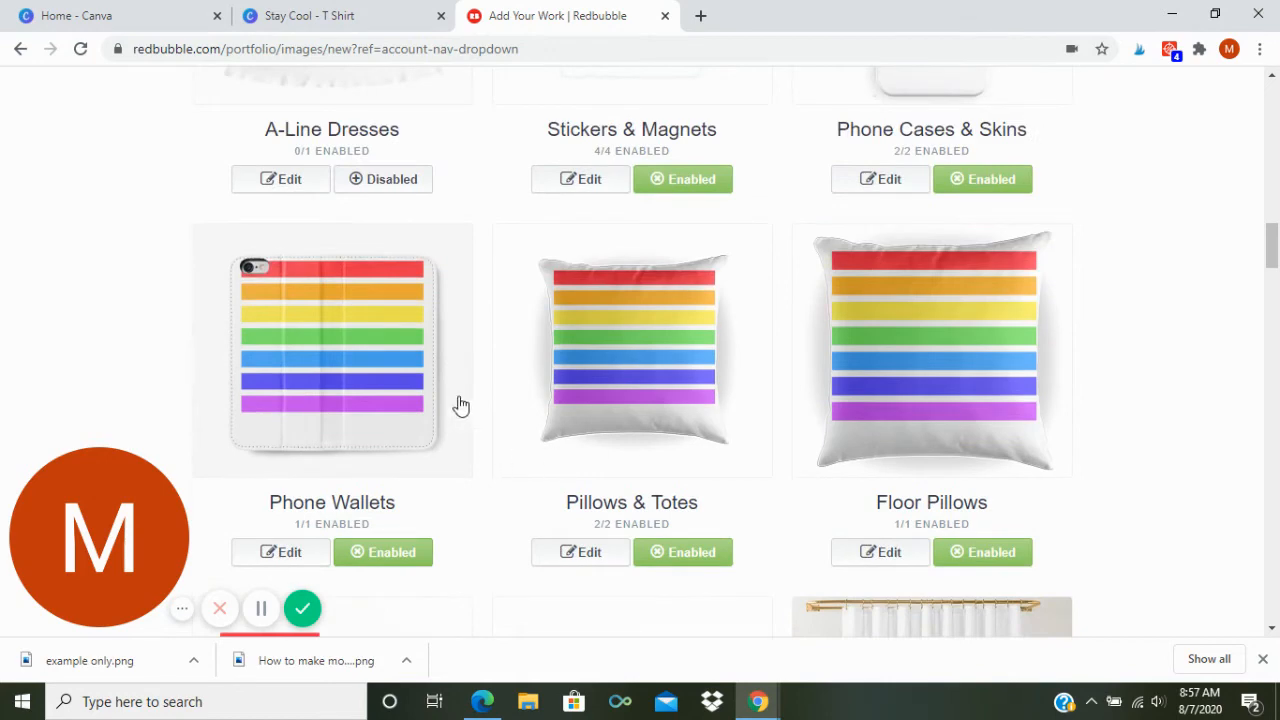
left_click(649, 361)
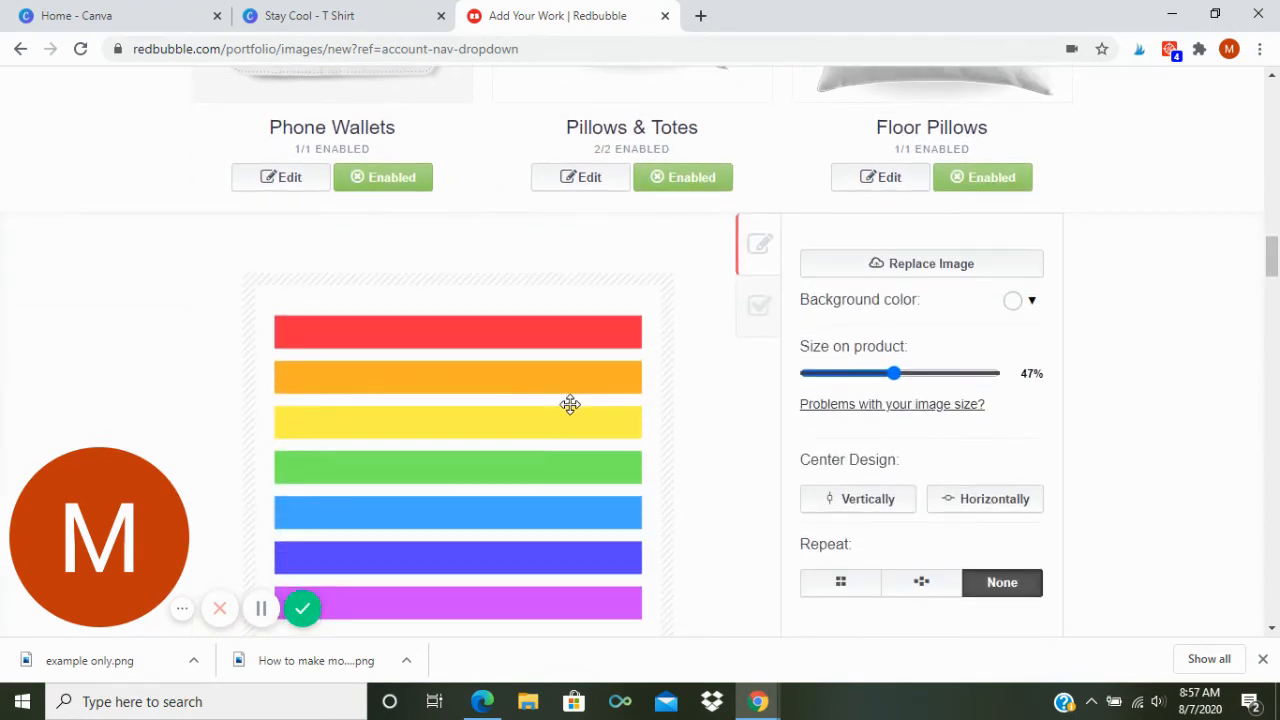
scroll(589, 394, "up", 3)
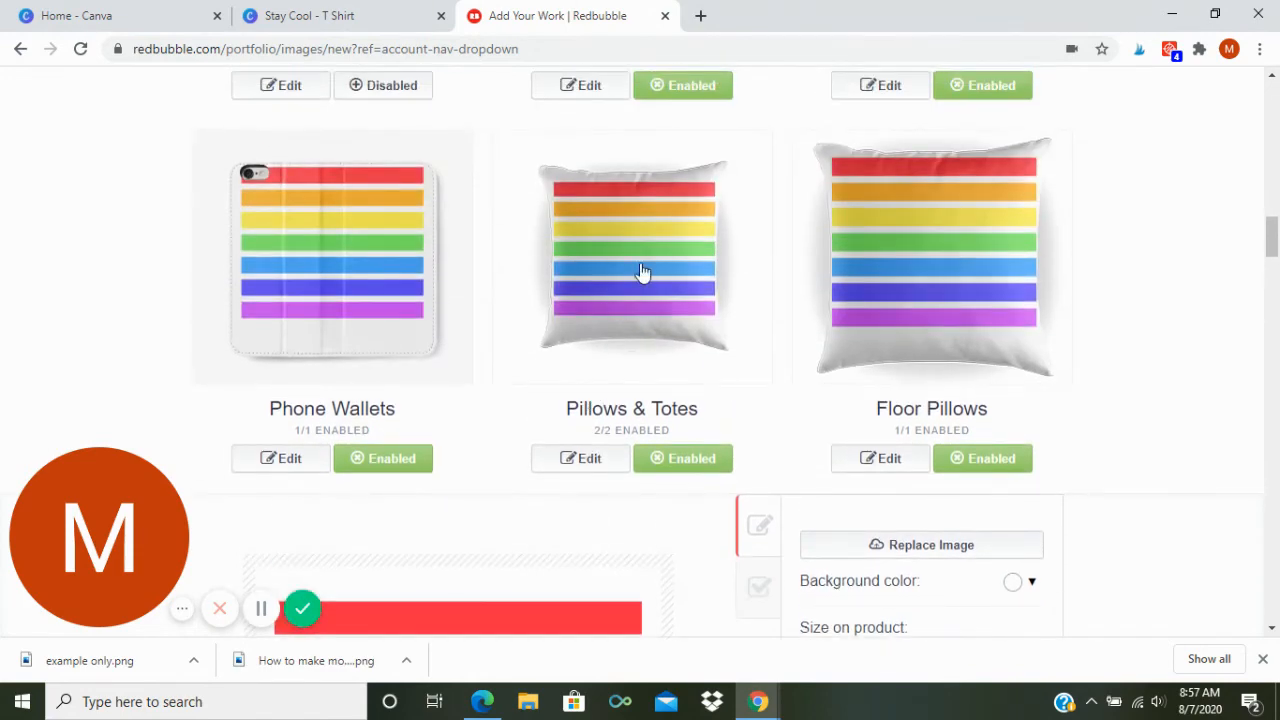
Step: Move the rainbow stripe design slightly lower on Pillows & Totes, check its preview and apply the changes
scroll(632, 335, "down", 4)
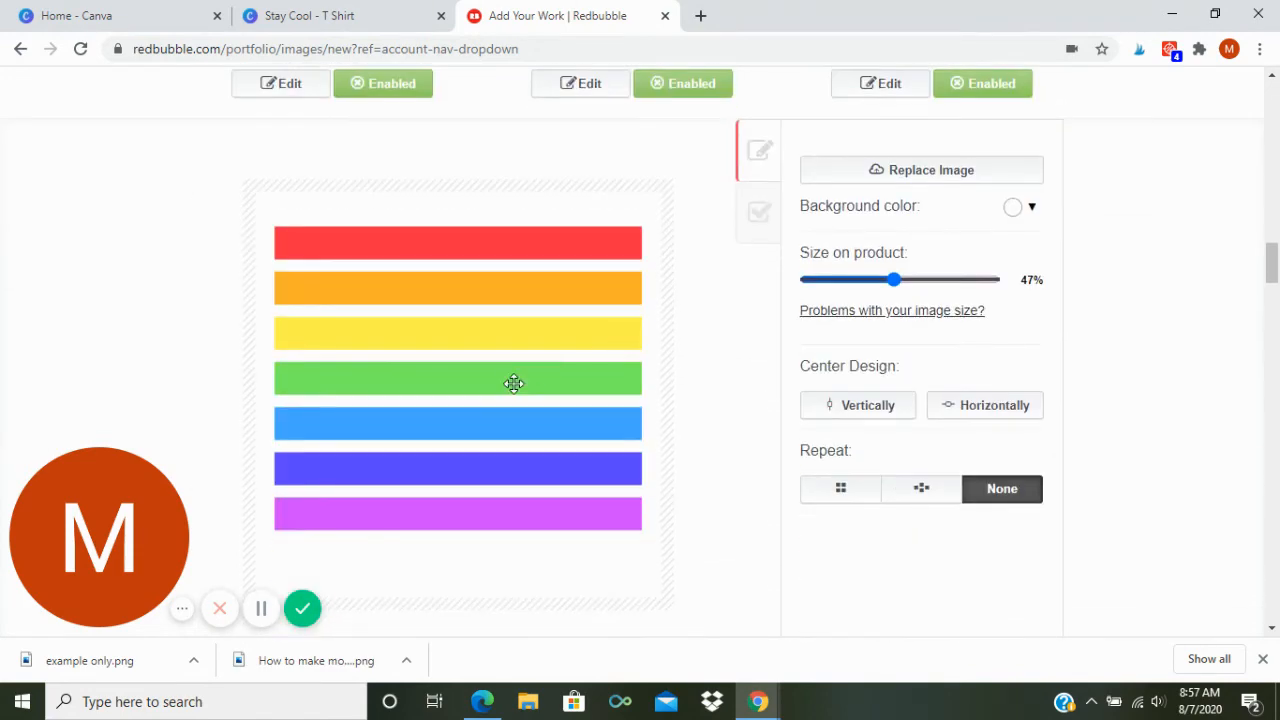
left_click_drag(514, 380, 514, 394)
scroll(531, 371, "up", 3)
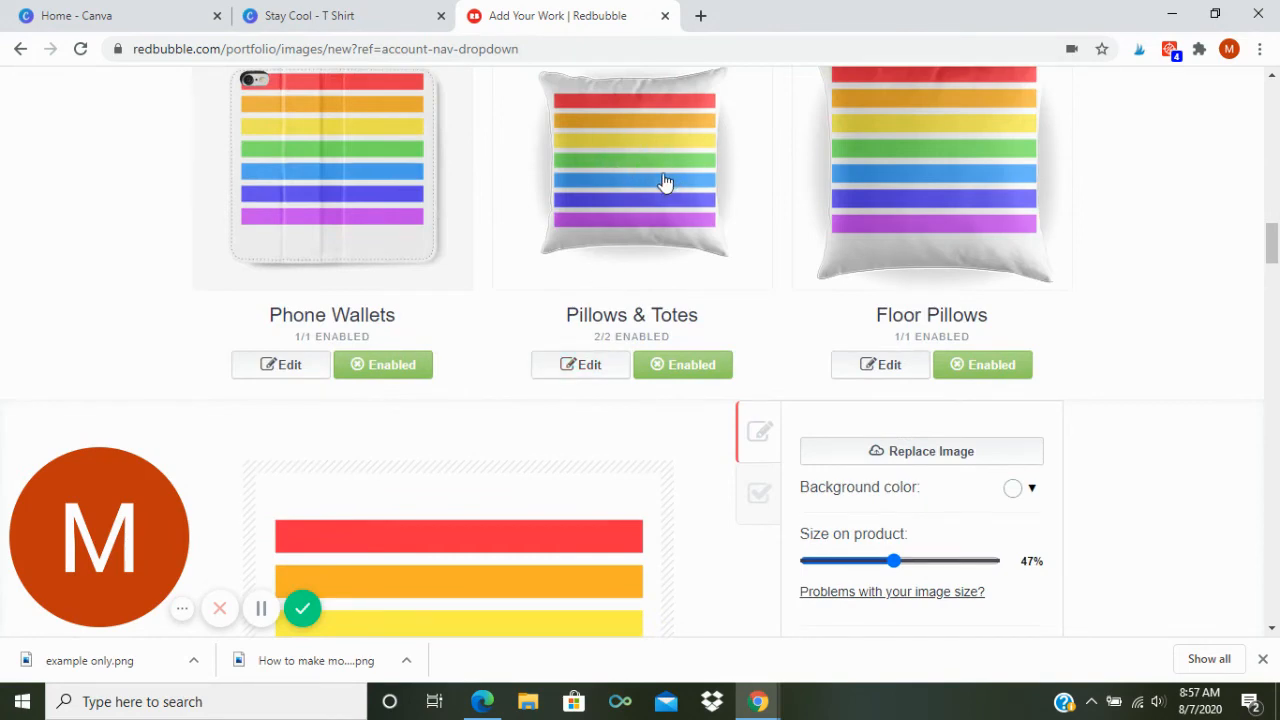
scroll(1074, 529, "down", 3)
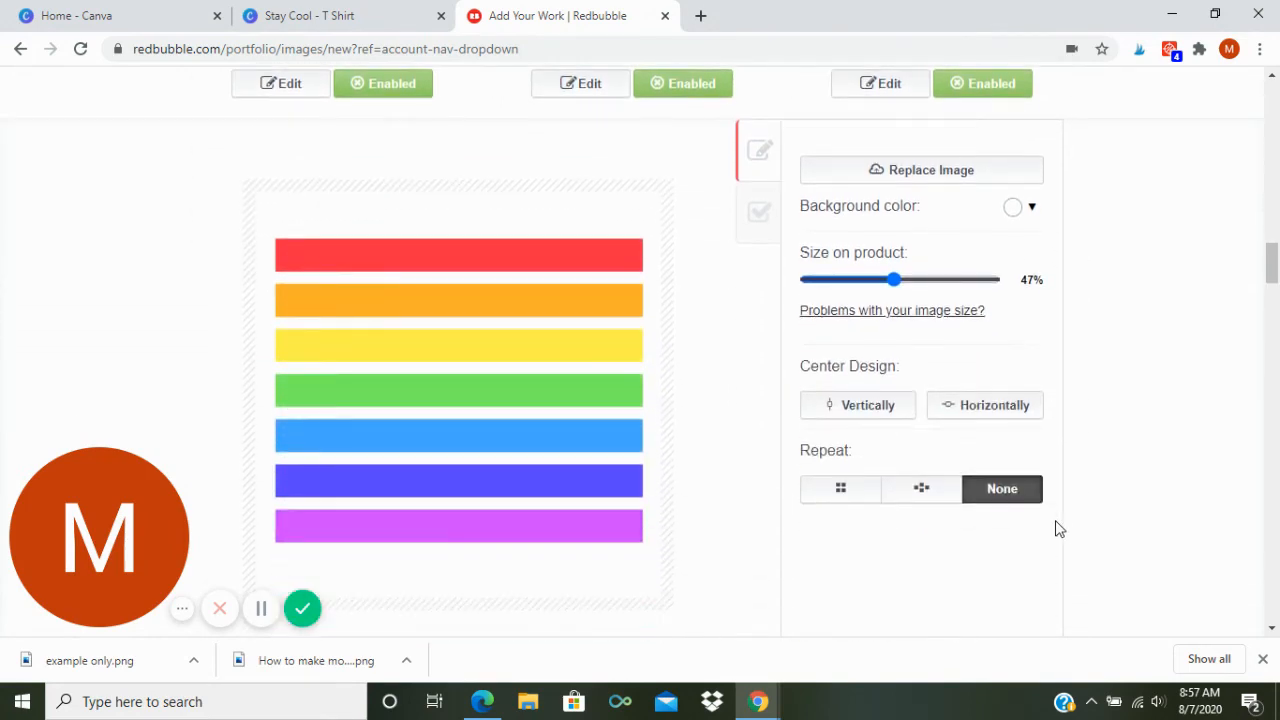
scroll(1059, 529, "down", 2)
left_click(1000, 598)
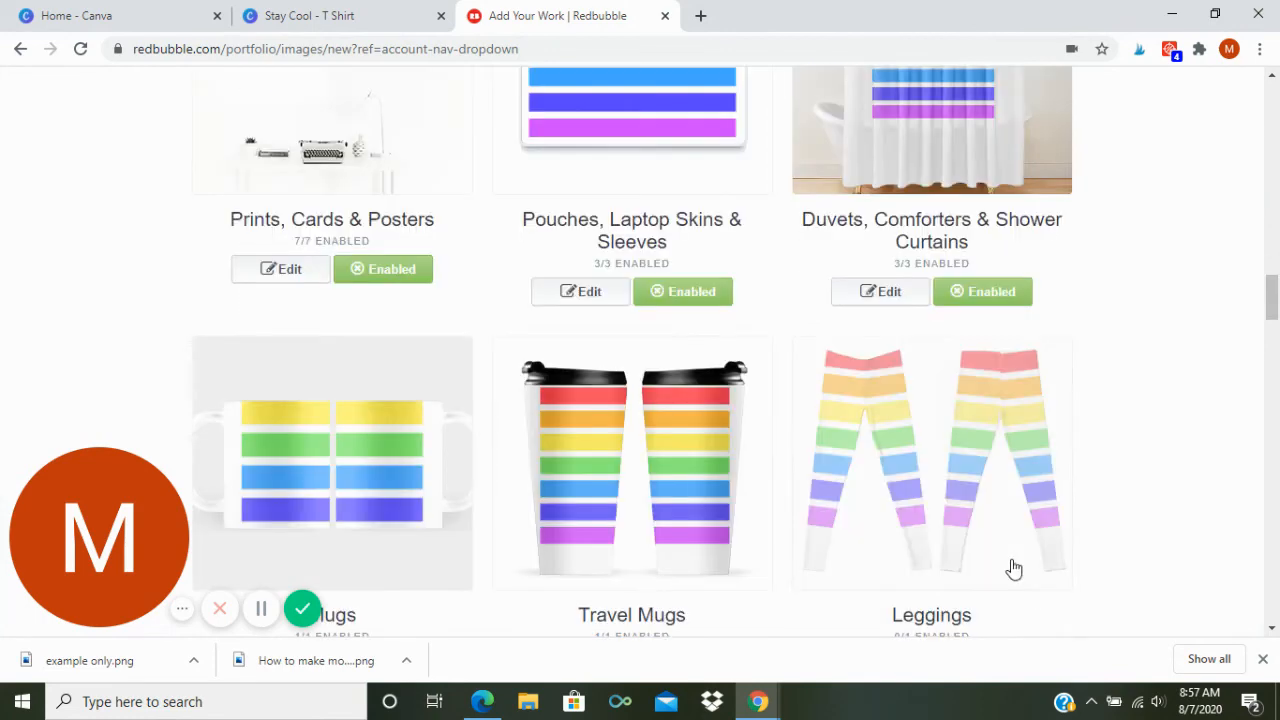
Step: Examine the product previews and enabled states from the tops and T-shirts down to the notebooks, clocks and art board prints
scroll(903, 490, "up", 3)
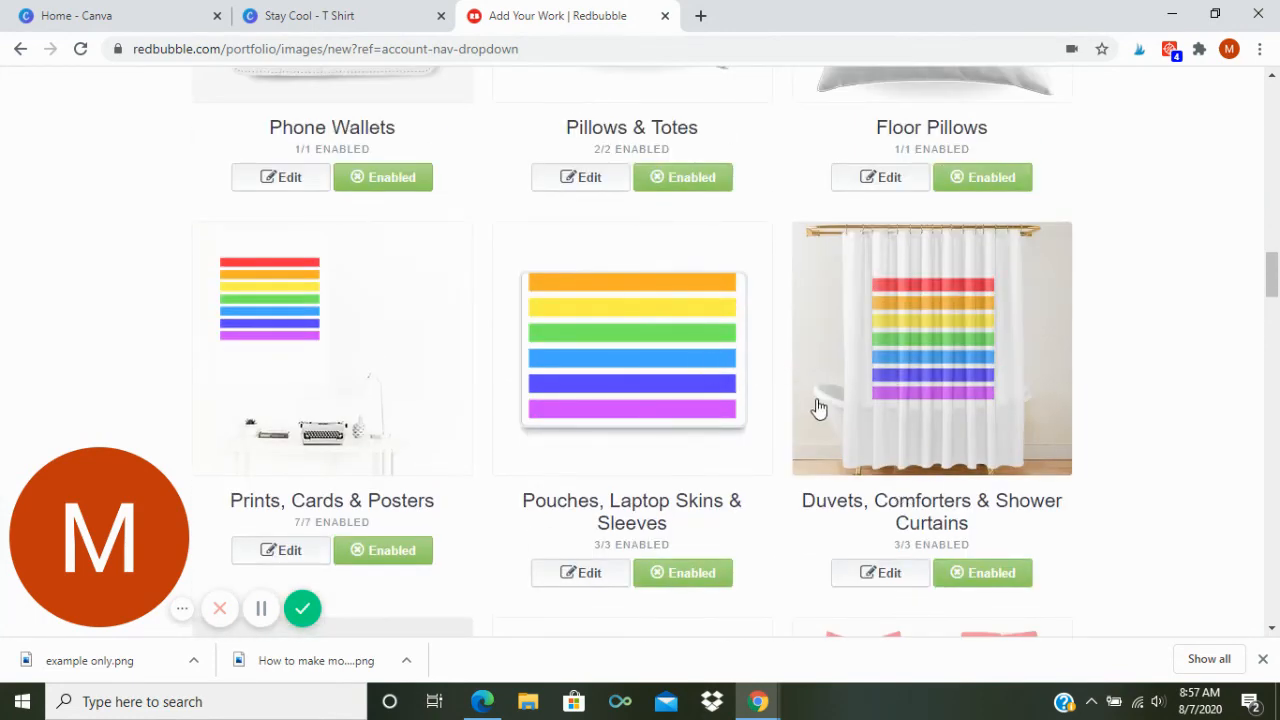
scroll(818, 408, "up", 8)
scroll(816, 411, "up", 2)
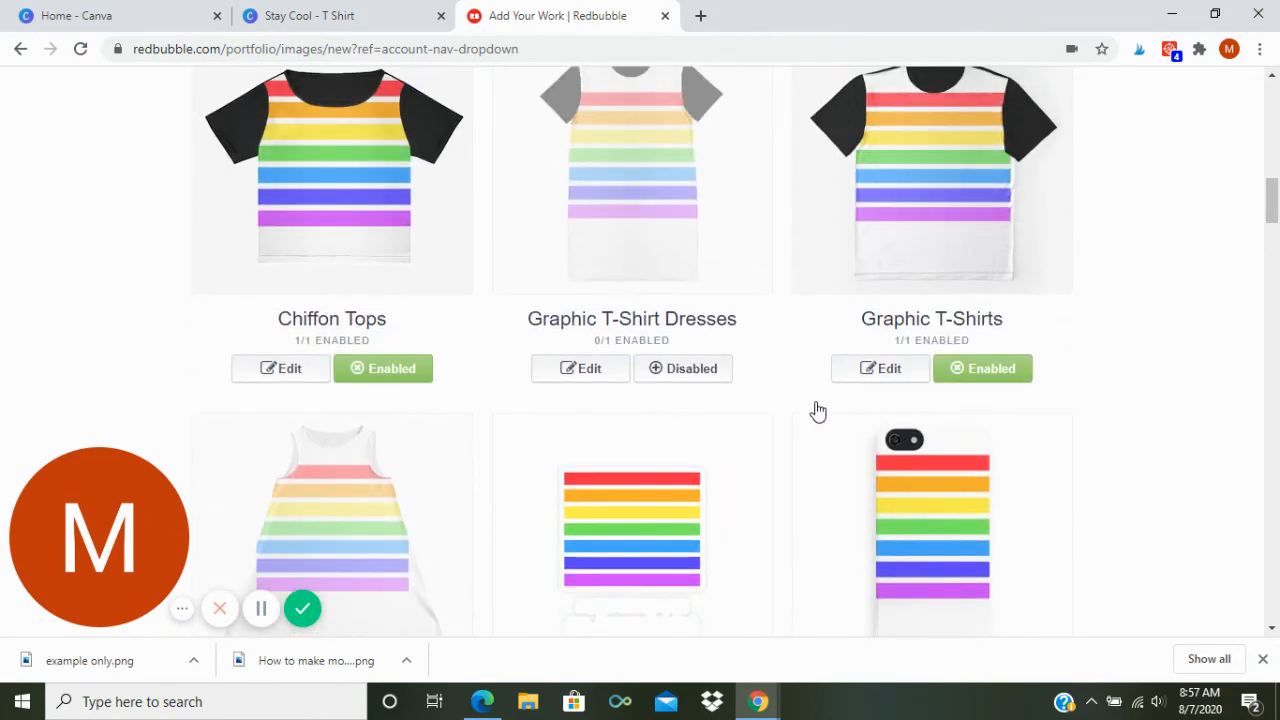
scroll(809, 420, "down", 2)
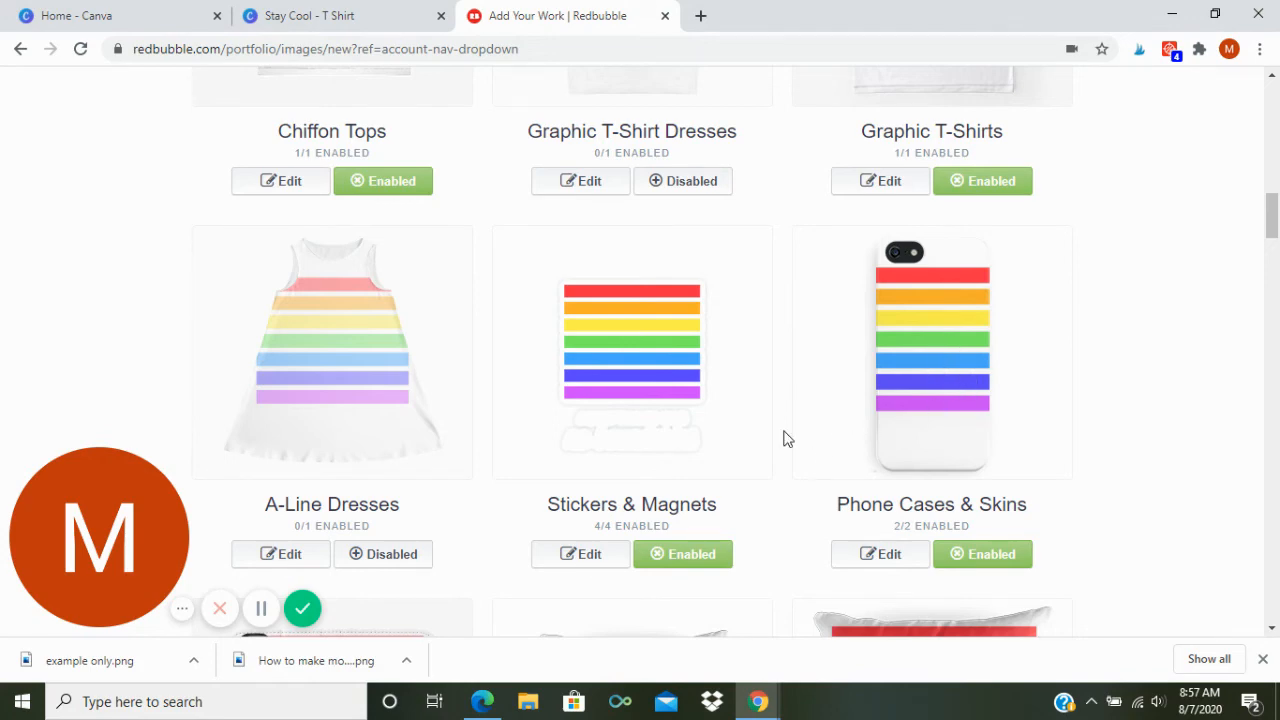
scroll(786, 440, "down", 3)
scroll(786, 447, "down", 4)
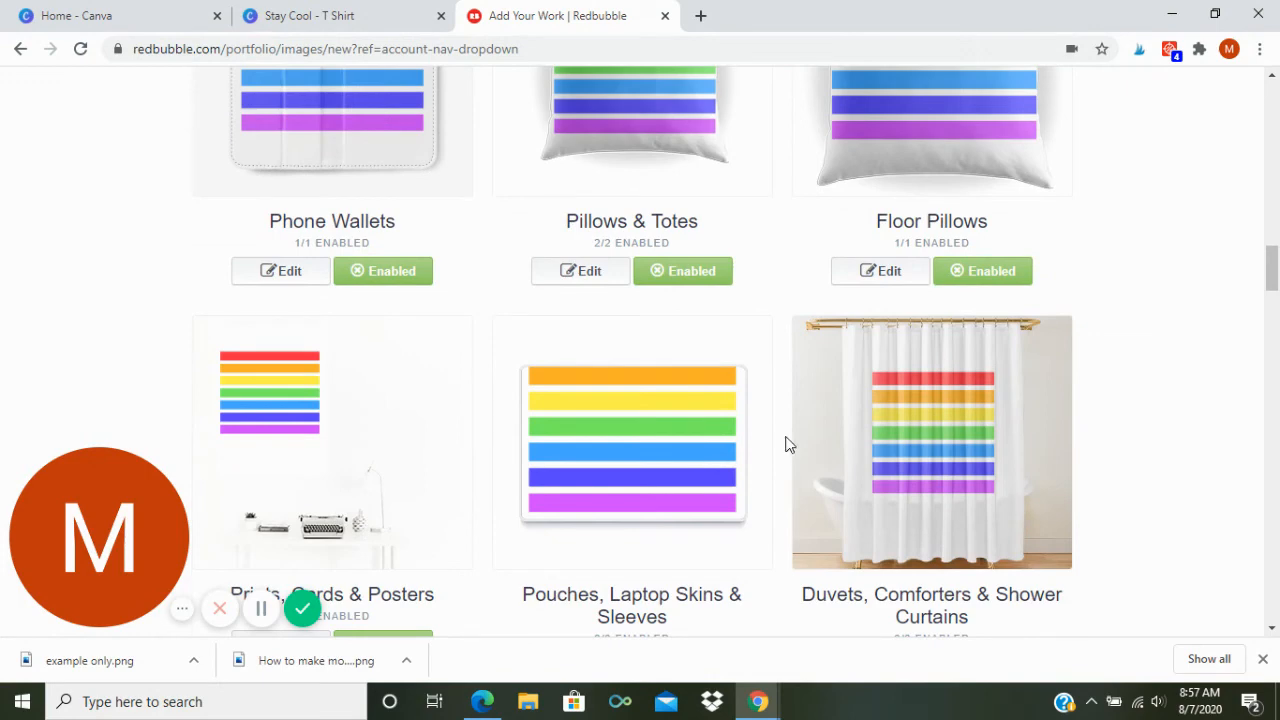
scroll(786, 445, "down", 7)
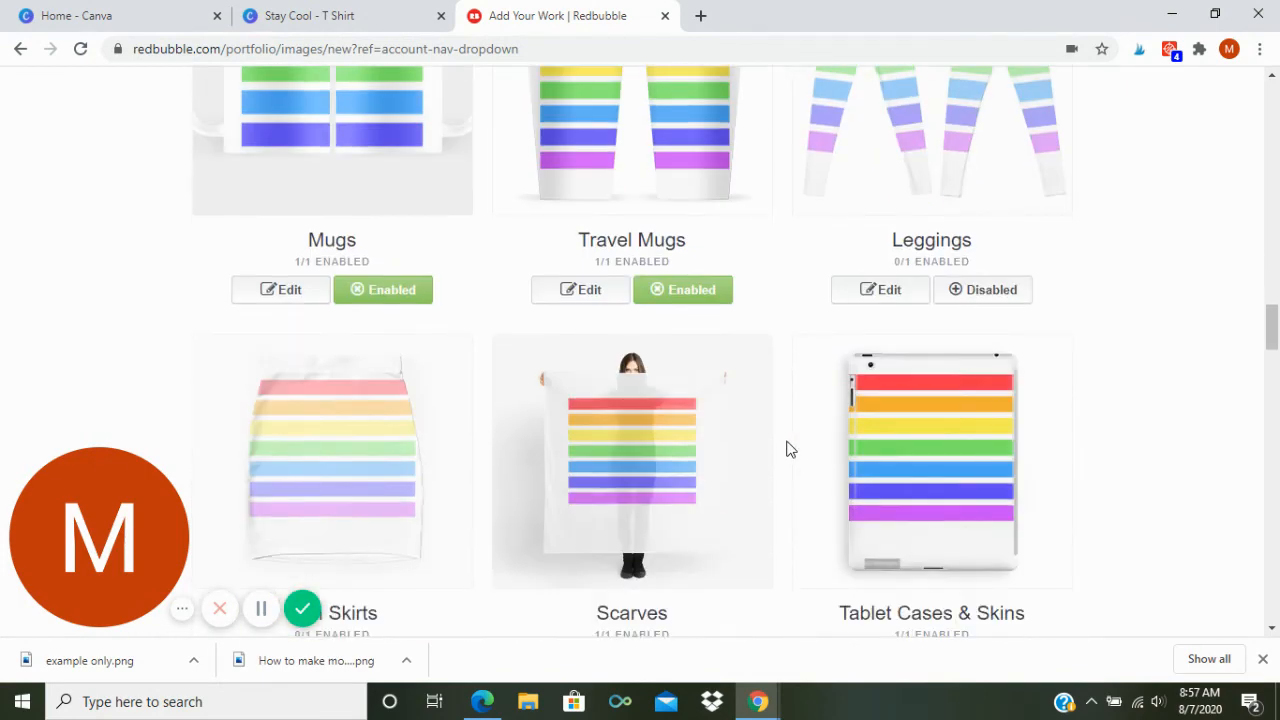
scroll(780, 440, "down", 2)
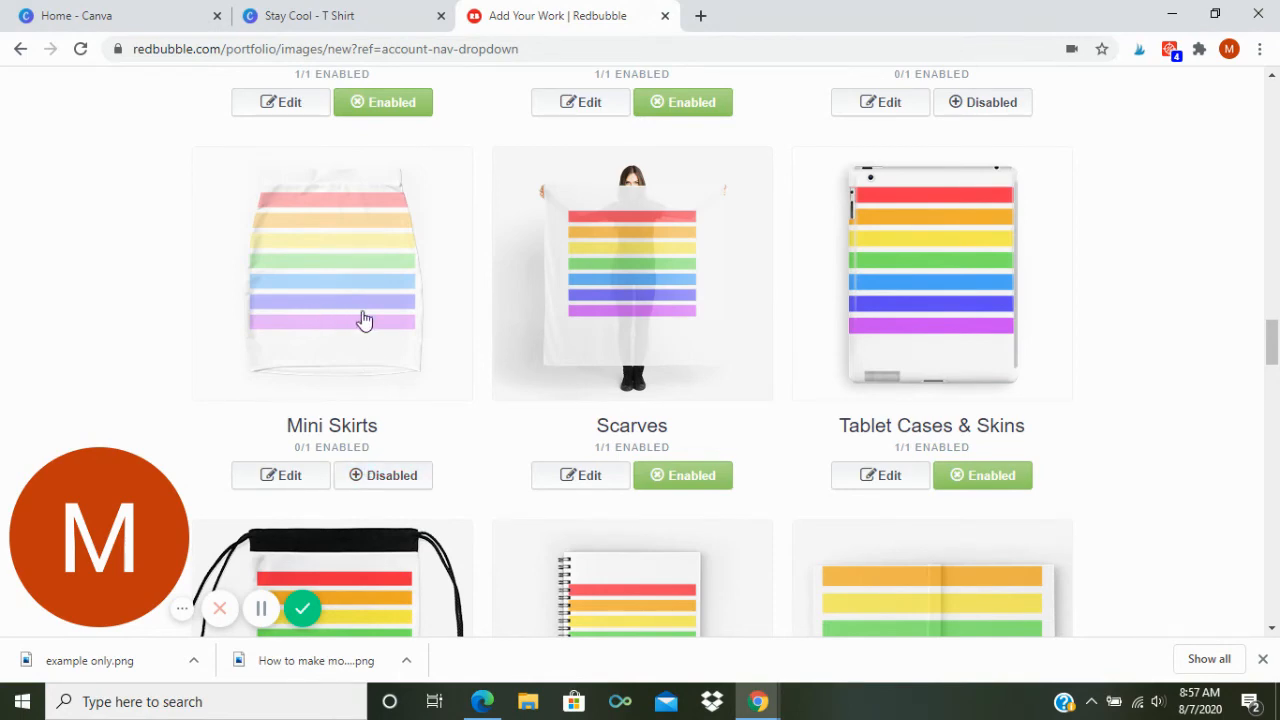
scroll(697, 432, "down", 3)
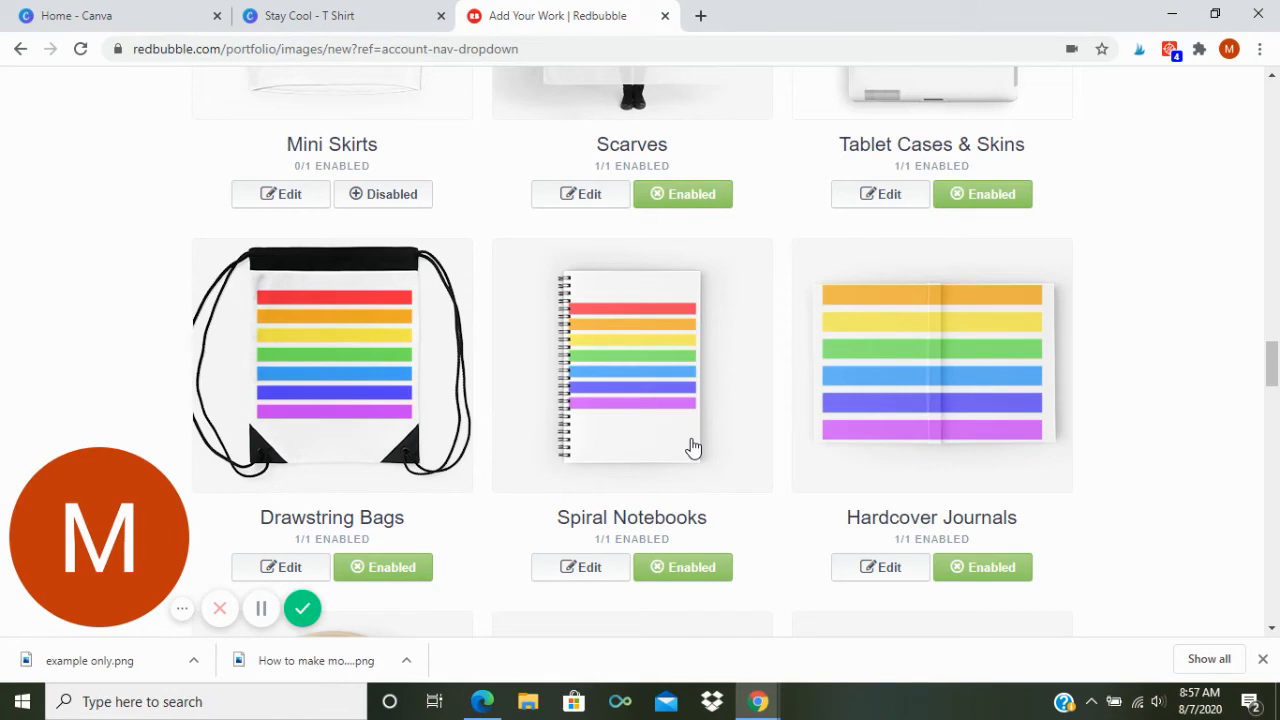
scroll(690, 456, "down", 3)
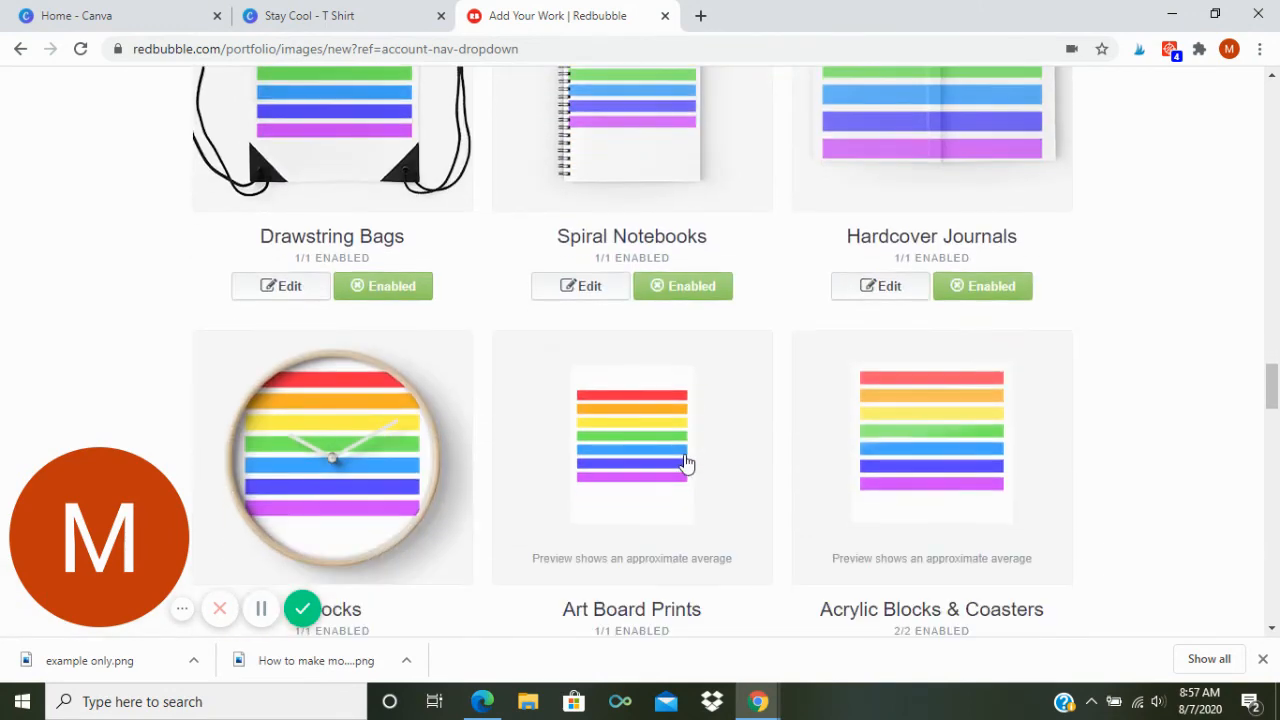
scroll(686, 463, "down", 3)
scroll(329, 366, "up", 2)
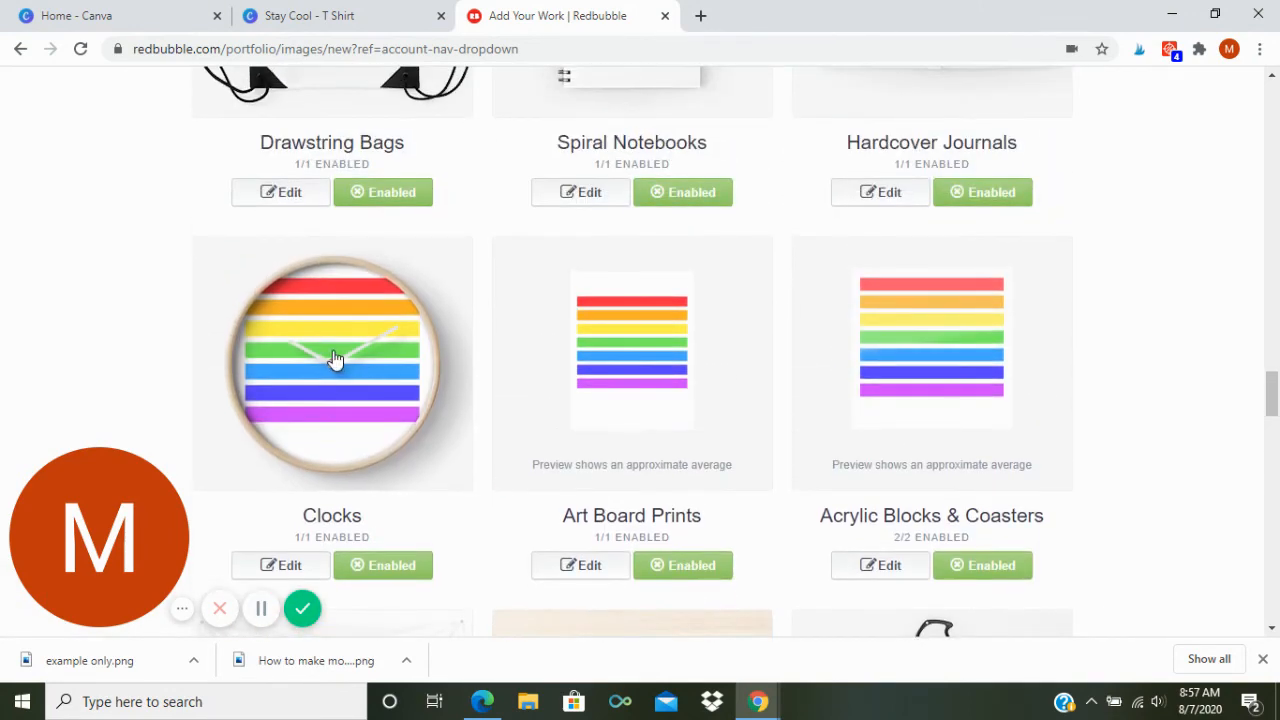
Step: Reposition the stripe design lower on the Clocks product, apply the changes and check the updated preview
left_click(335, 358)
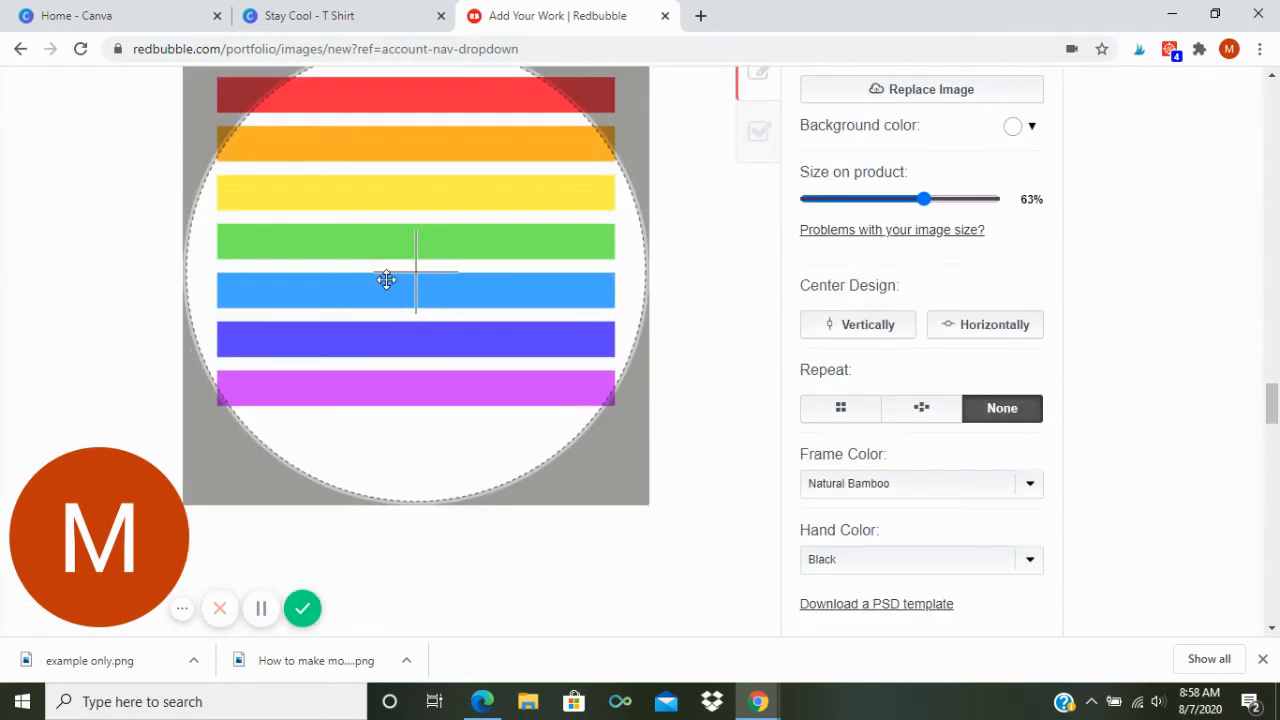
left_click_drag(386, 279, 393, 319)
scroll(1080, 489, "down", 4)
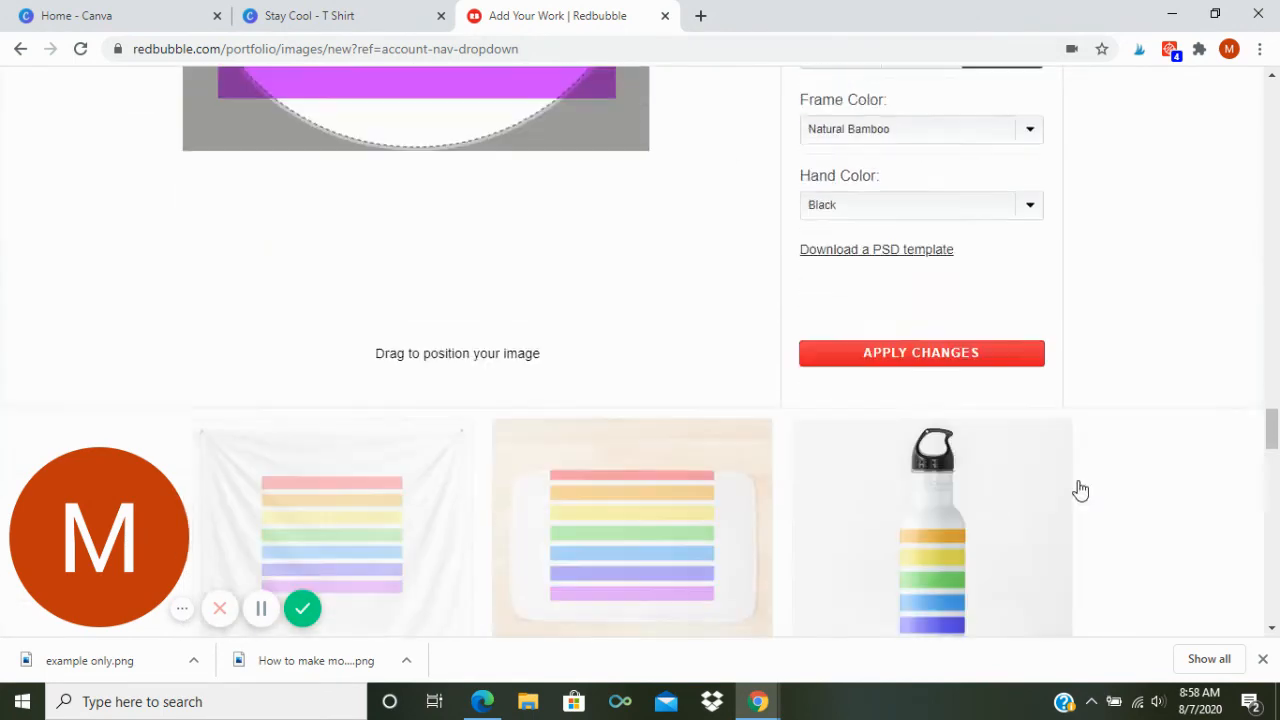
left_click(974, 343)
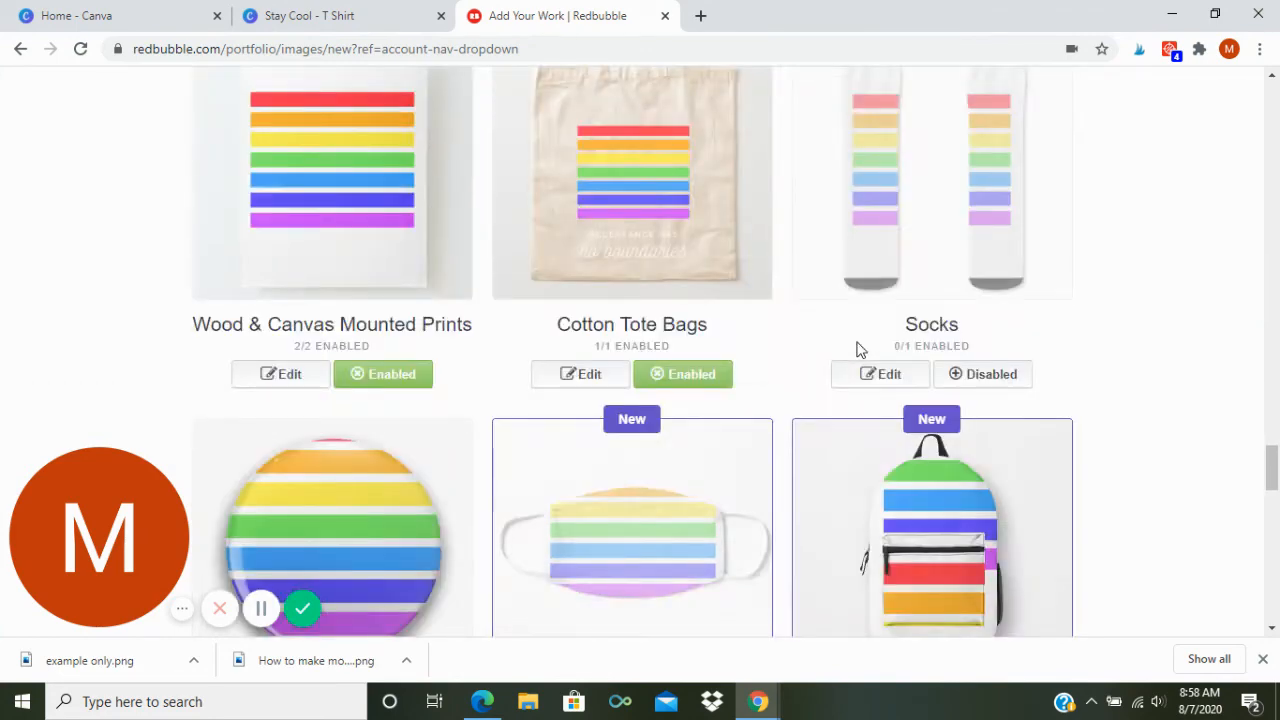
scroll(594, 380, "up", 6)
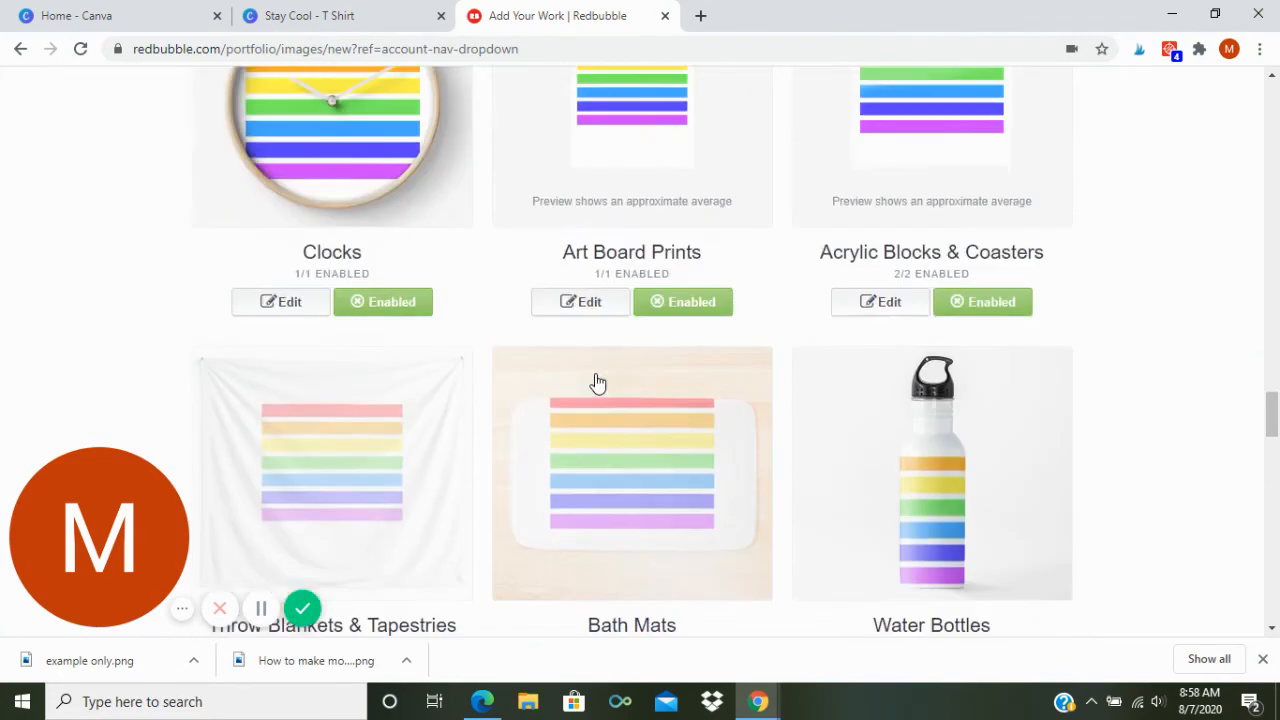
scroll(597, 383, "up", 2)
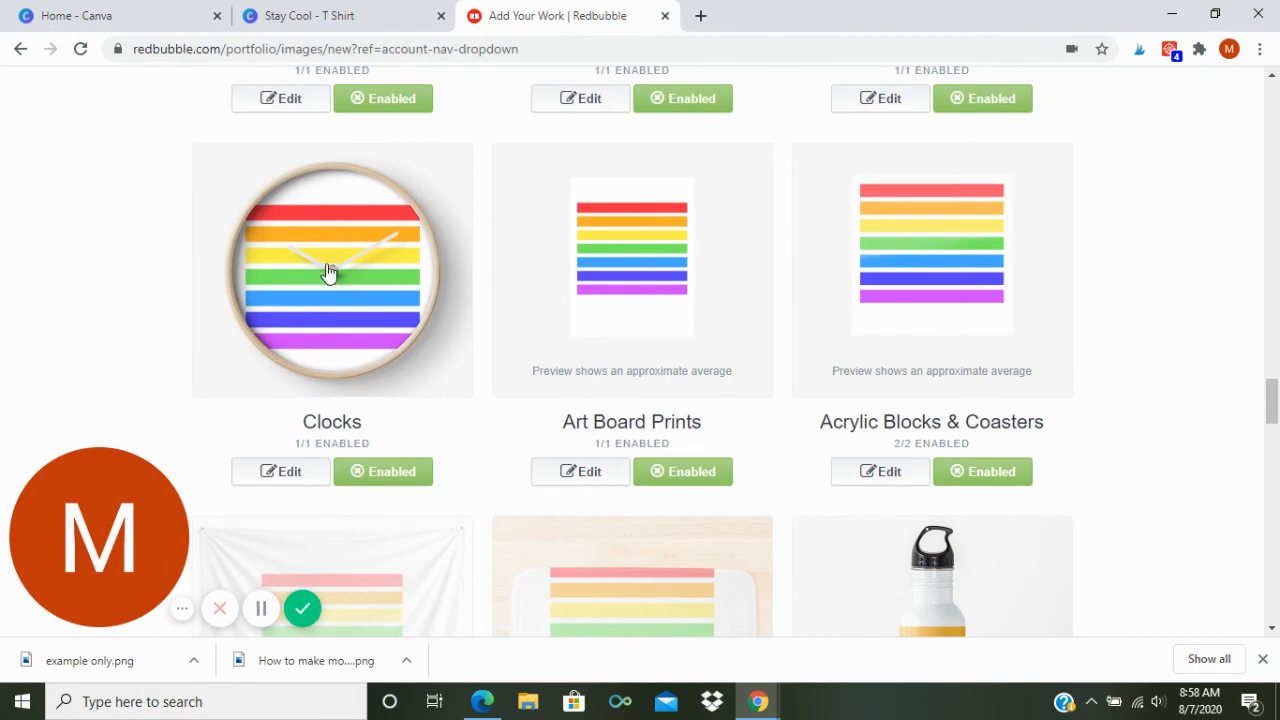
Step: Examine the remaining product previews and the media, collections, default product, visibility, mature content and selling-rights options
scroll(1023, 482, "down", 3)
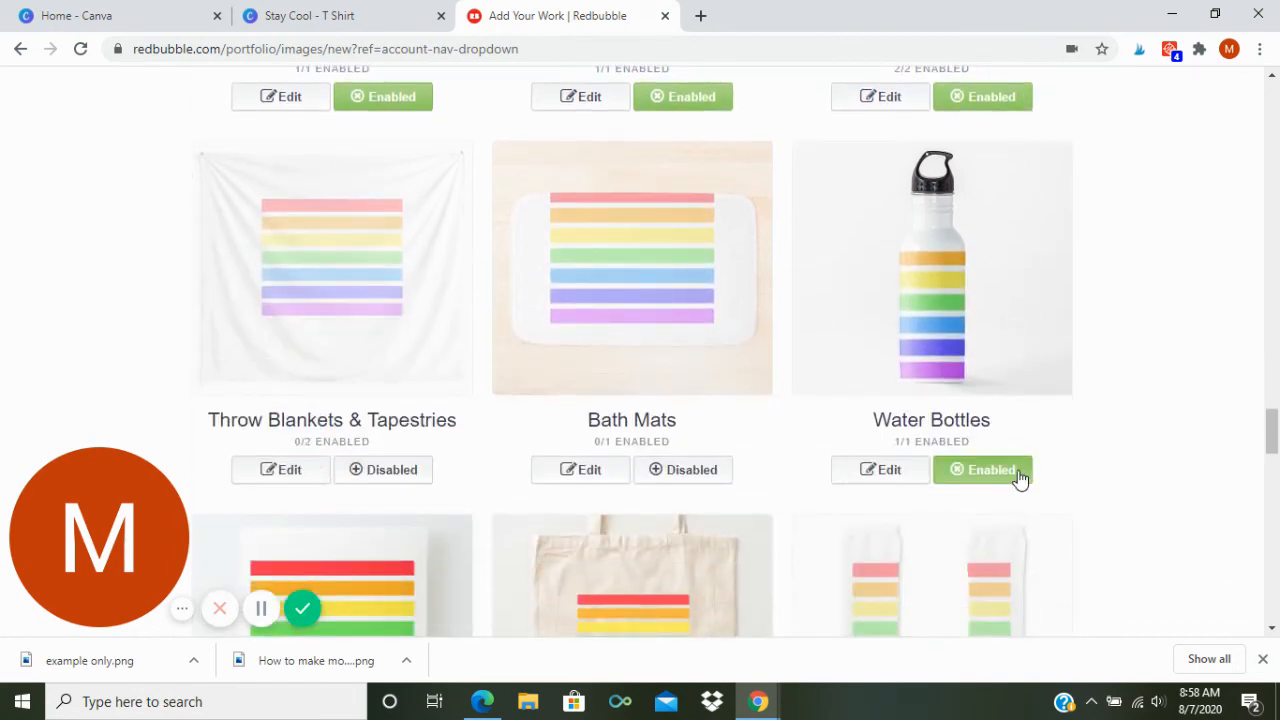
scroll(1021, 480, "down", 5)
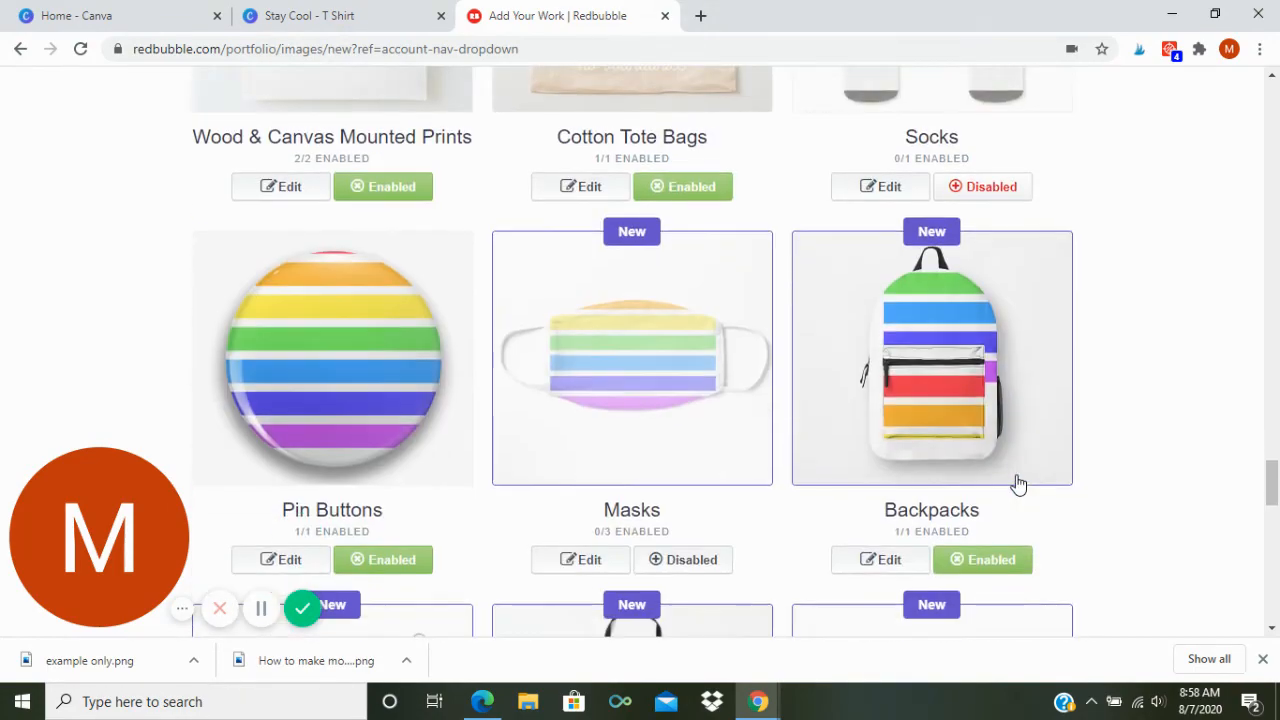
scroll(1018, 484, "down", 3)
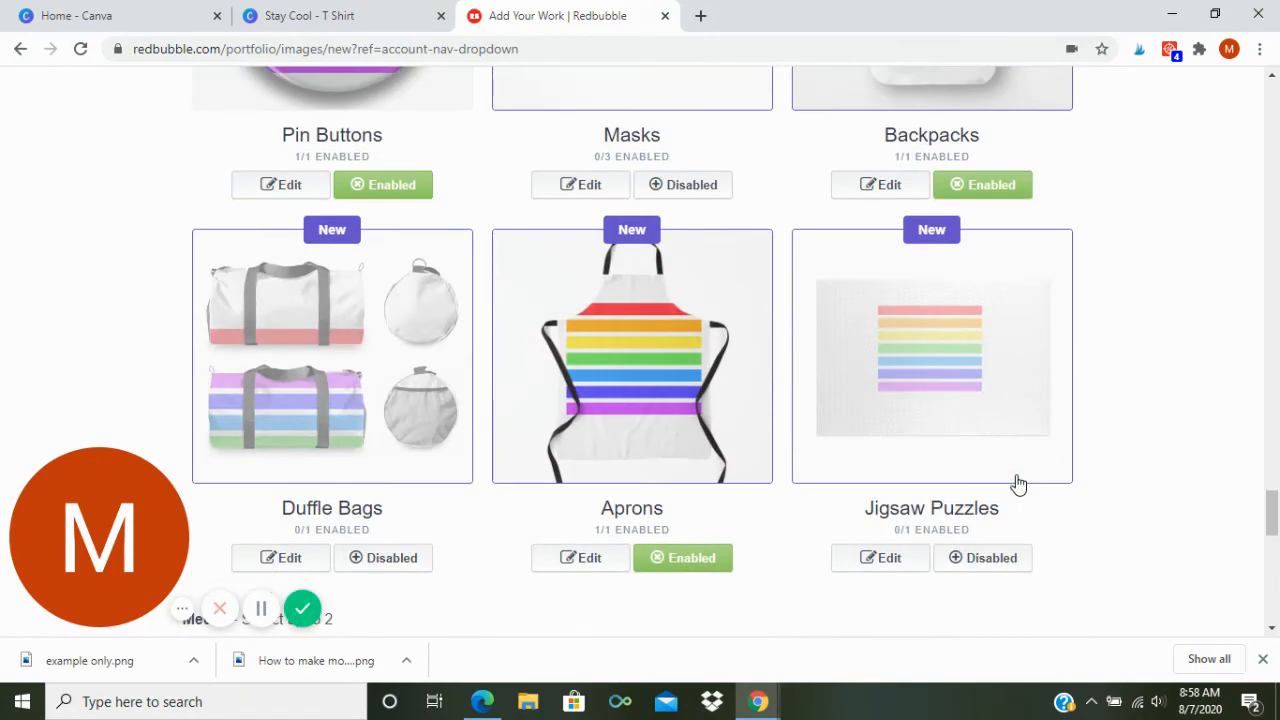
scroll(1018, 484, "up", 4)
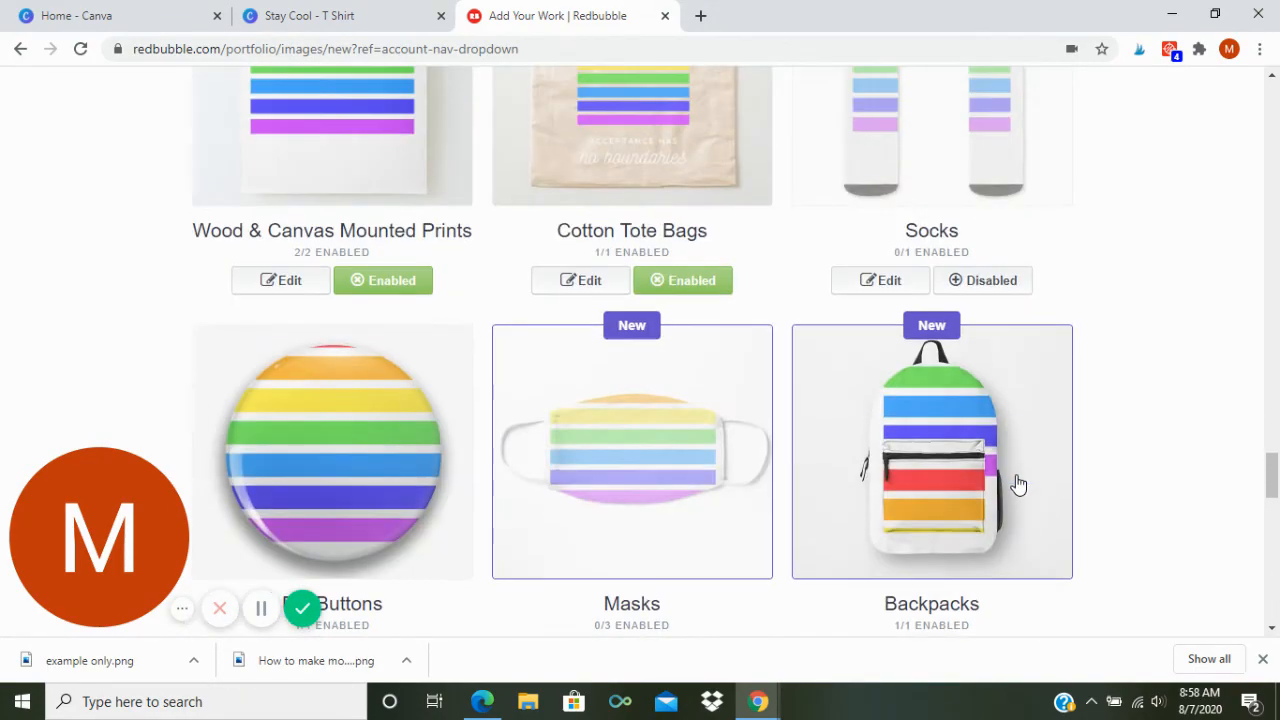
scroll(1018, 484, "up", 4)
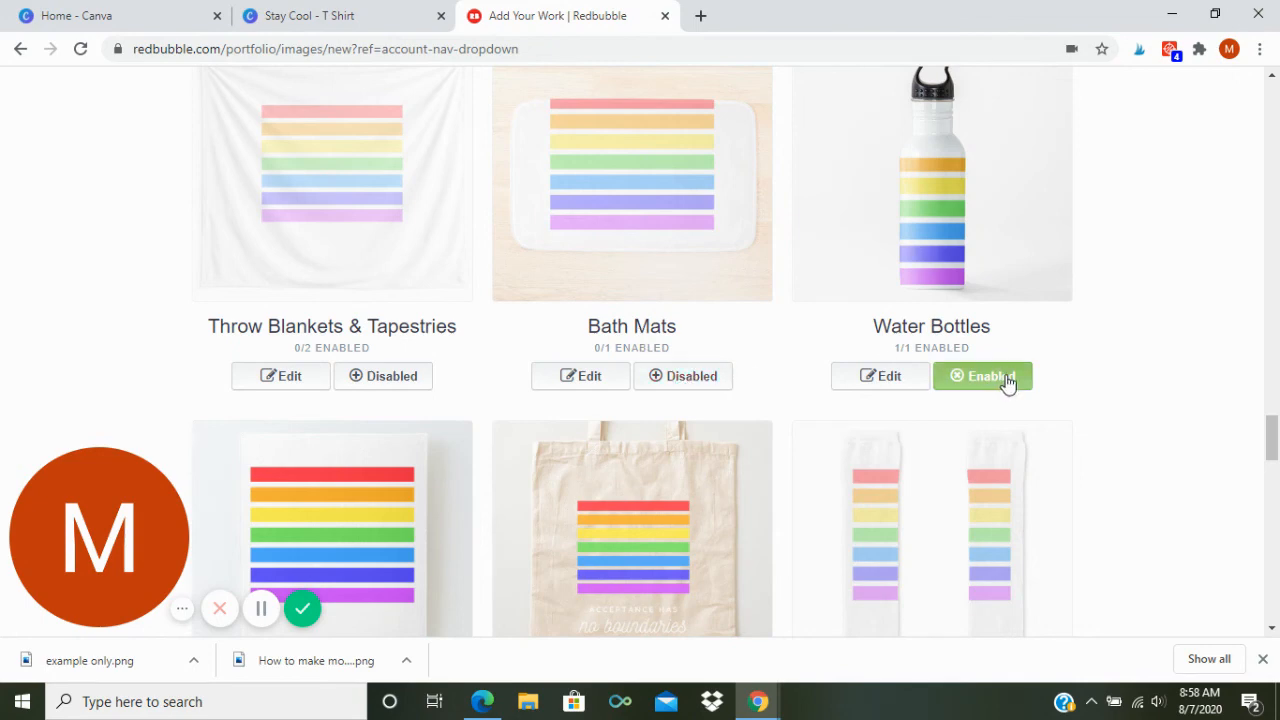
scroll(1006, 390, "down", 5)
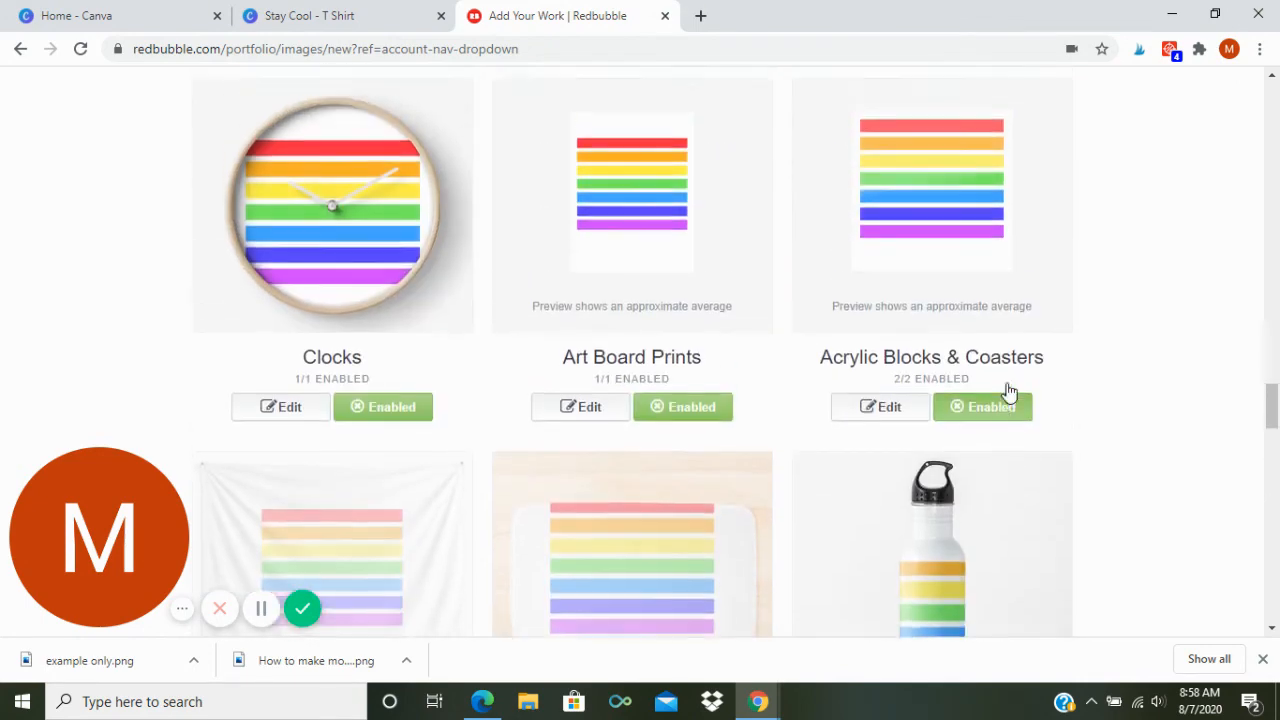
scroll(1008, 393, "down", 15)
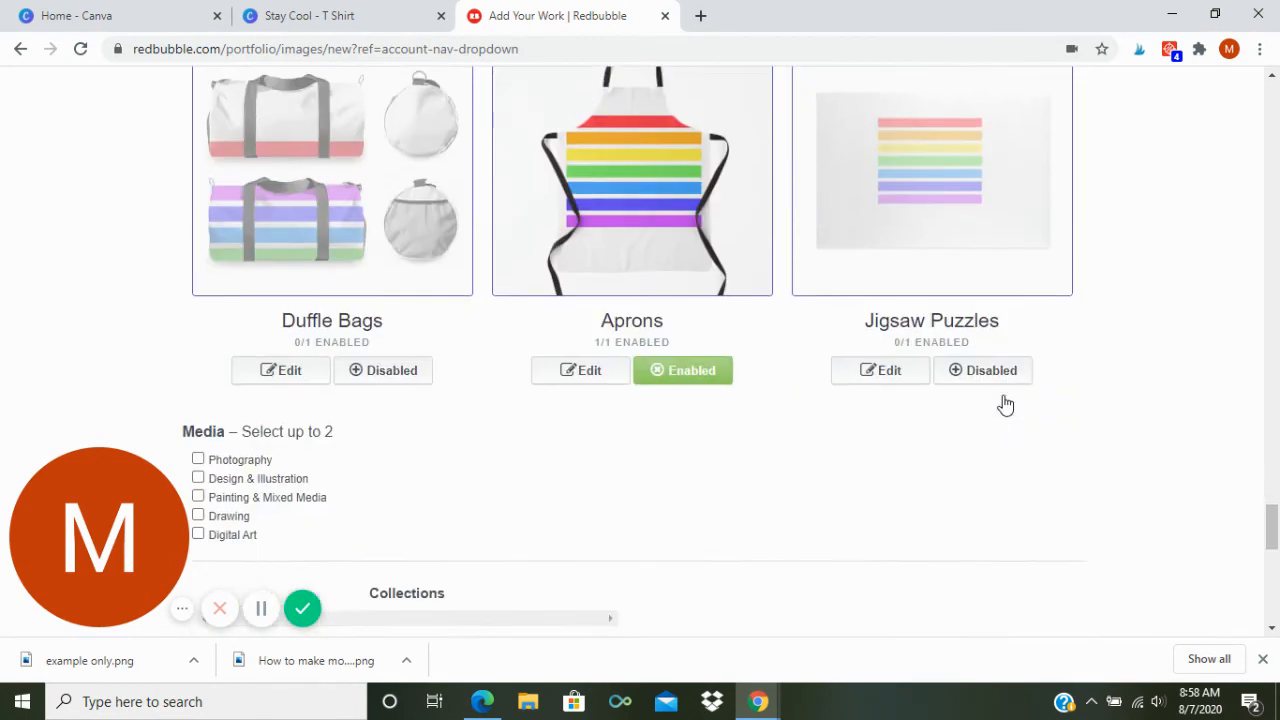
scroll(1003, 399, "down", 2)
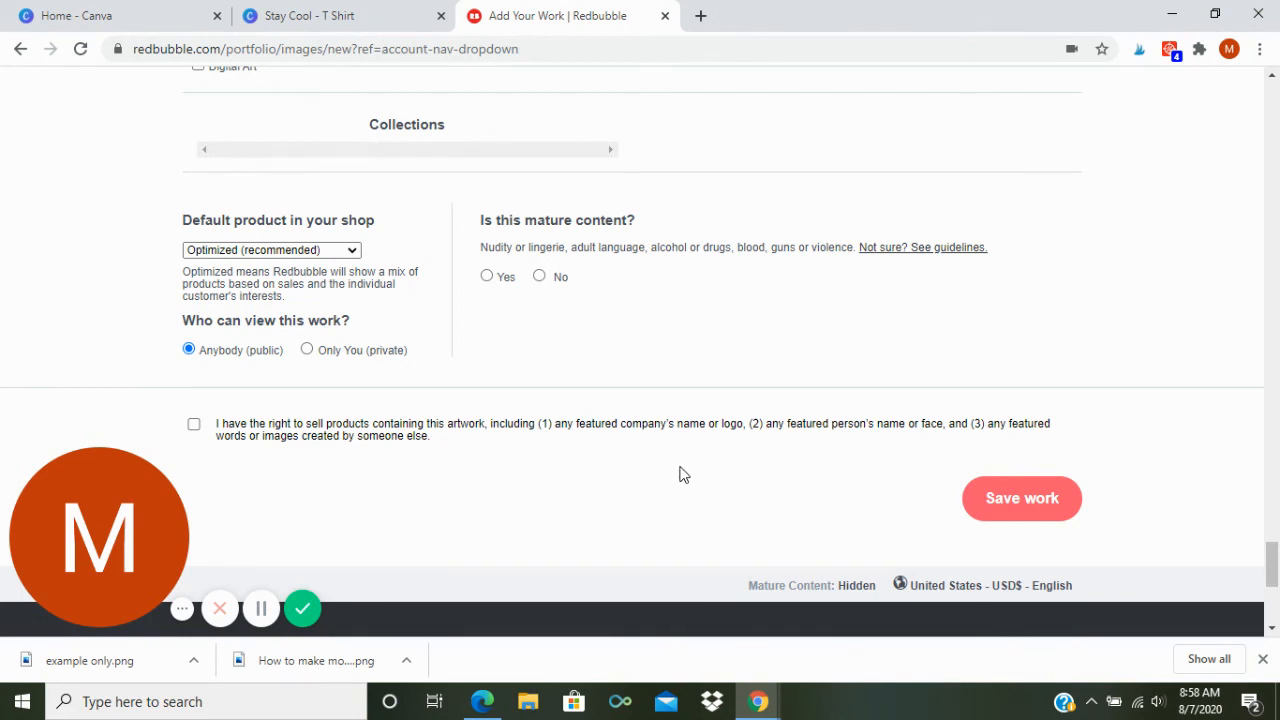
scroll(666, 480, "up", 15)
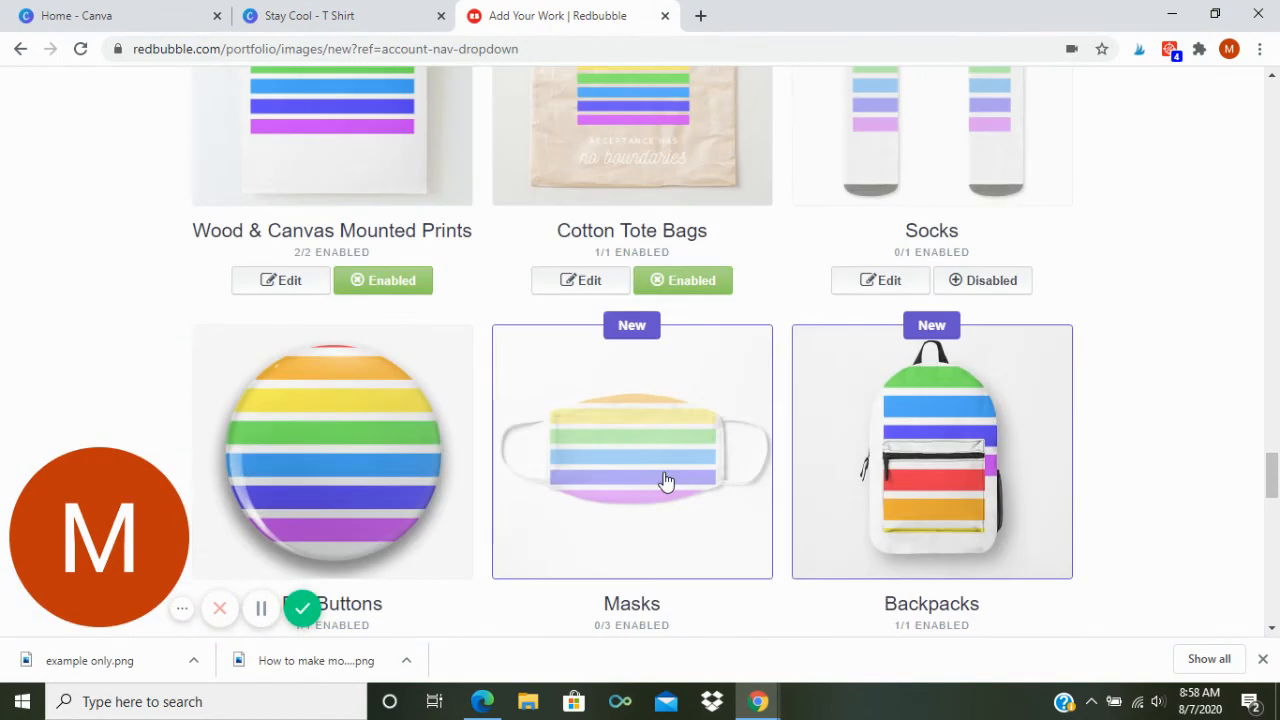
scroll(666, 480, "down", 15)
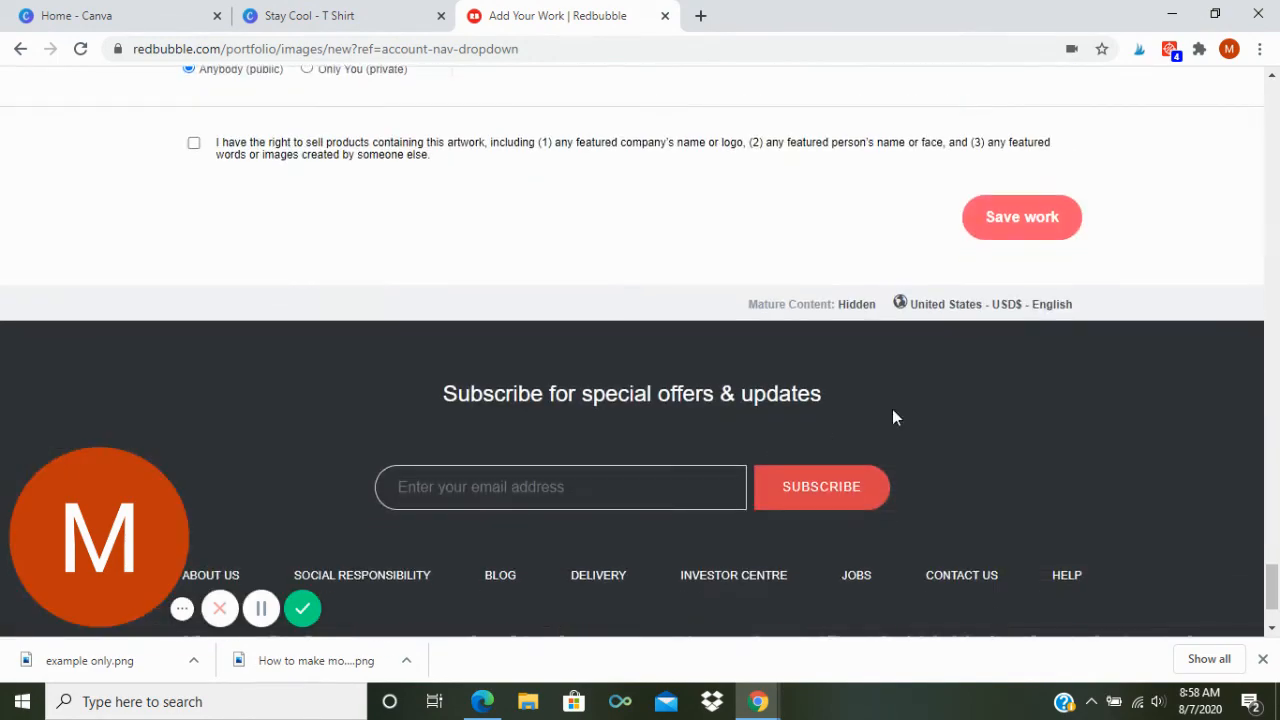
scroll(576, 262, "up", 8)
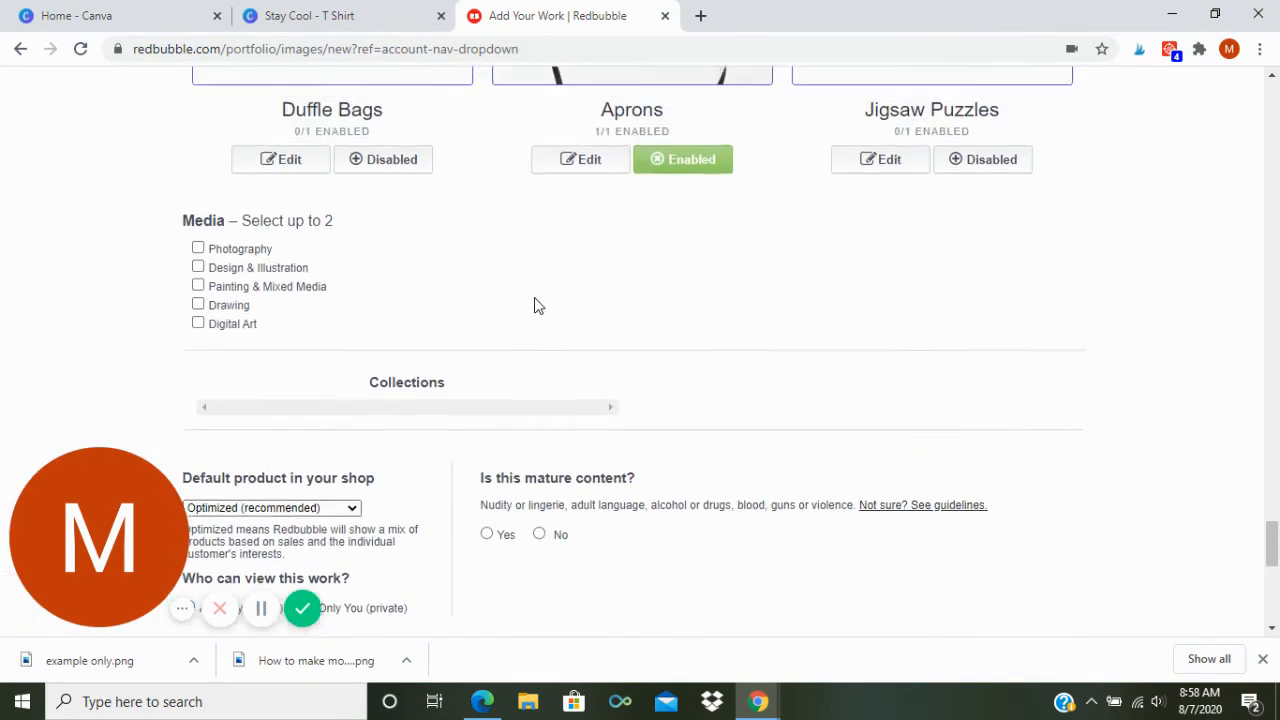
Step: Review the product previews from the final products back up to Standard Print Clothing
scroll(535, 305, "up", 1)
scroll(537, 306, "up", 5)
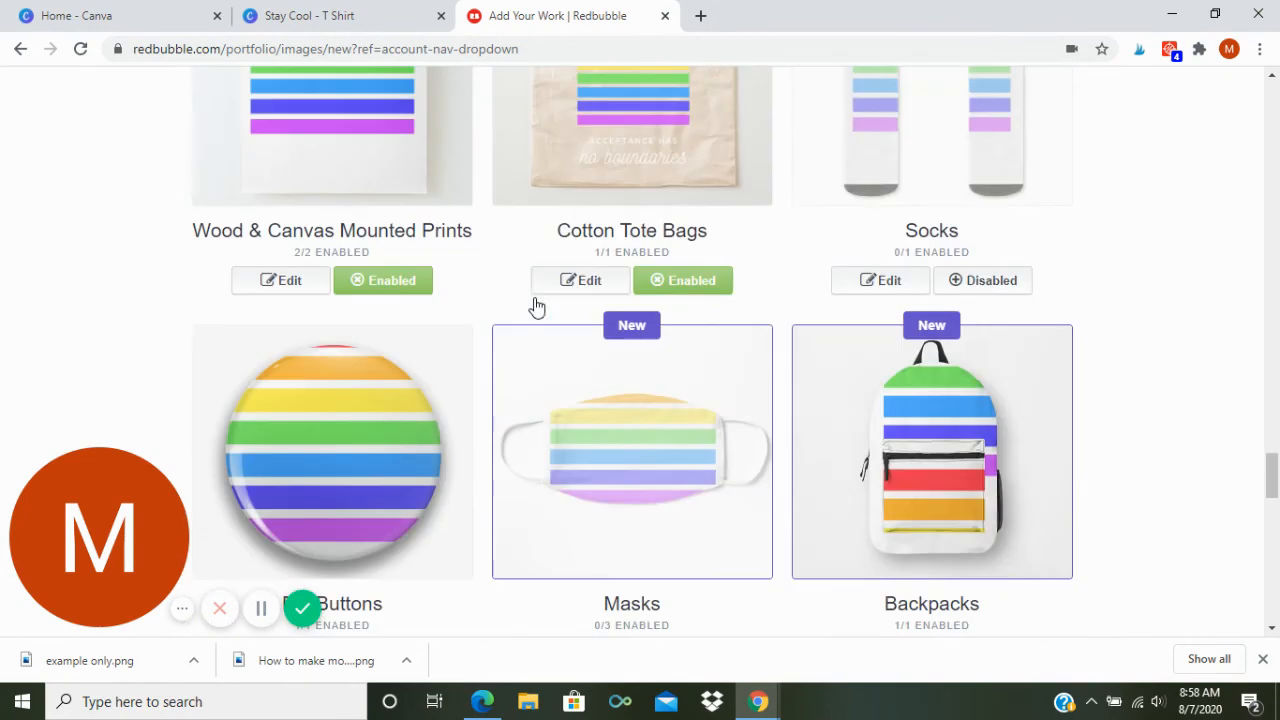
scroll(535, 305, "up", 5)
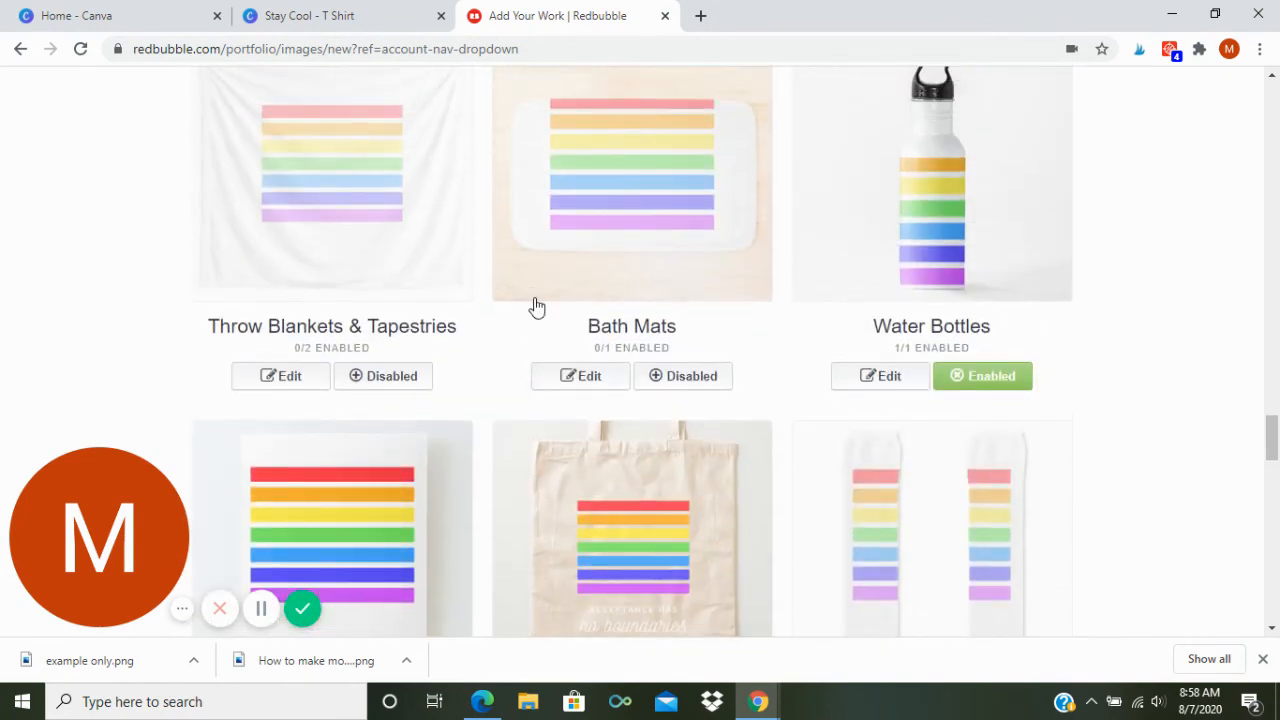
scroll(537, 306, "up", 5)
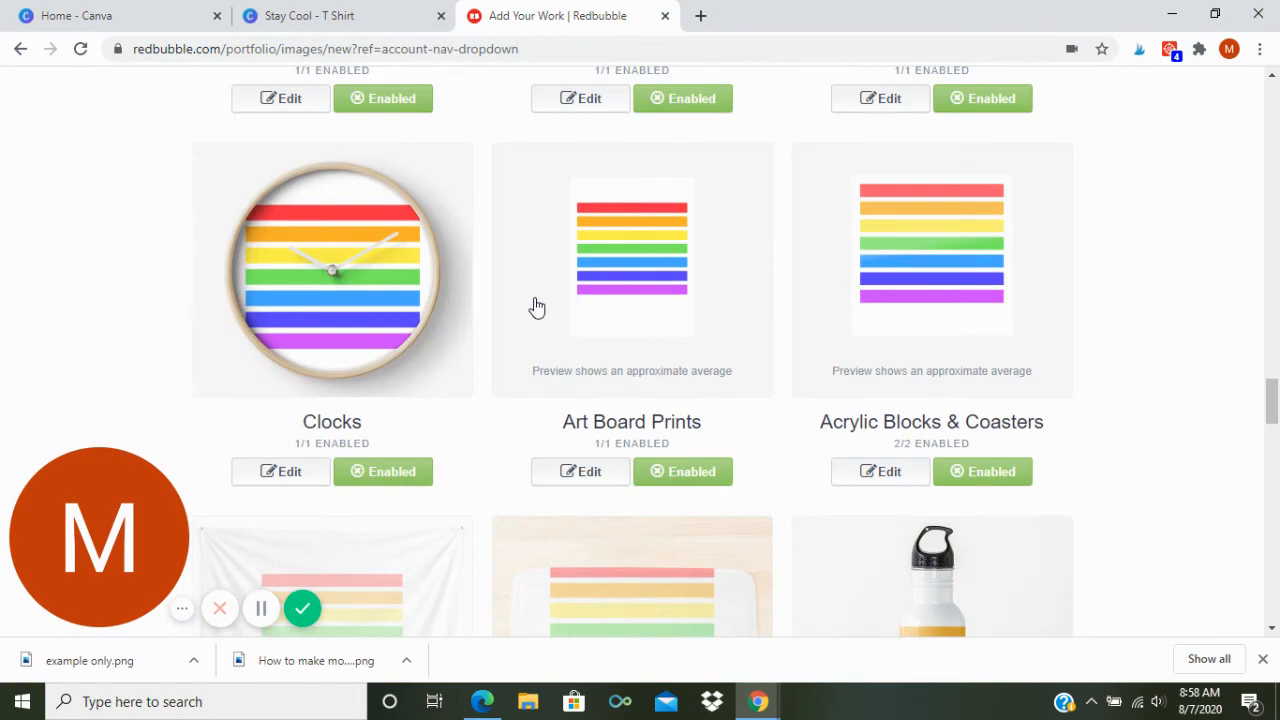
scroll(537, 306, "up", 6)
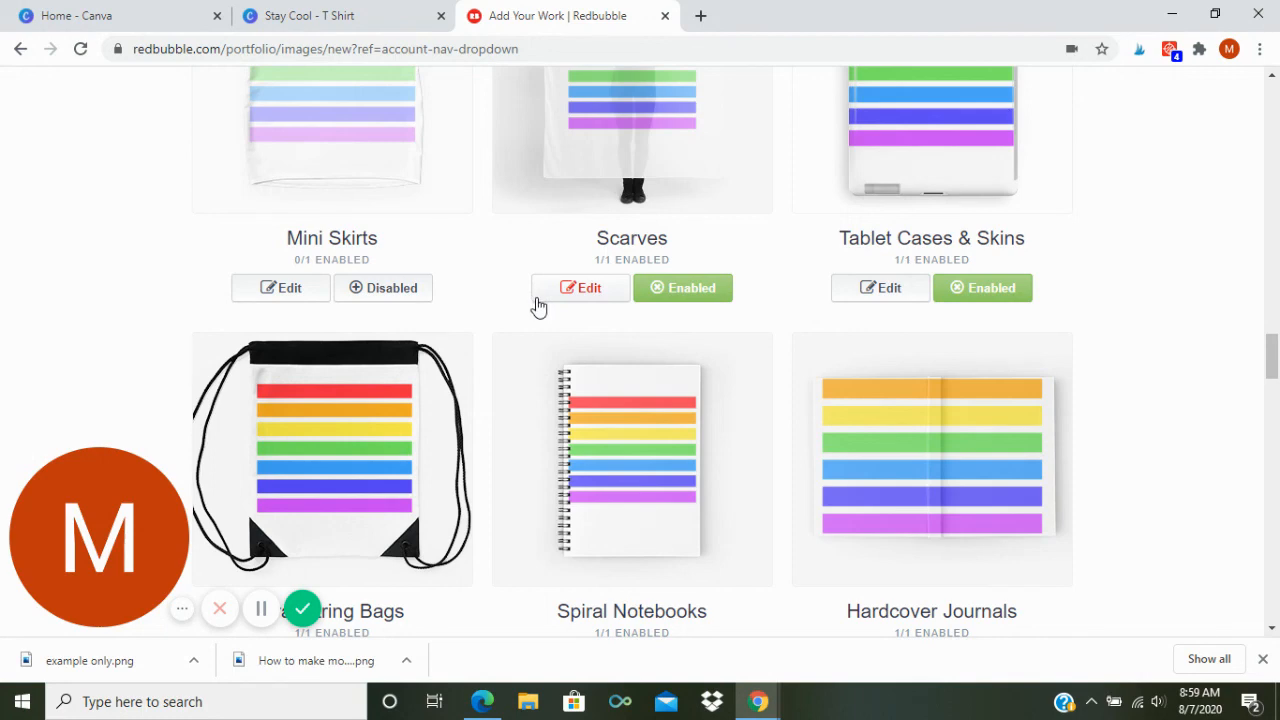
scroll(486, 344, "up", 4)
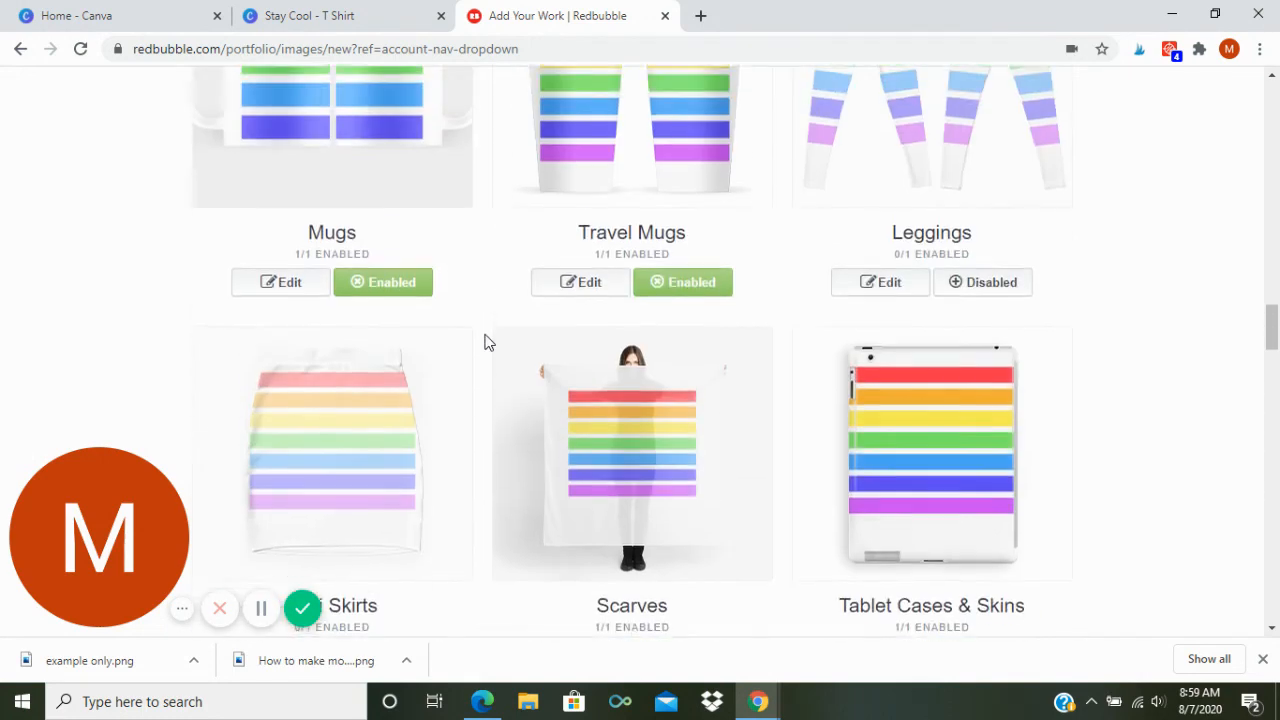
scroll(486, 340, "up", 7)
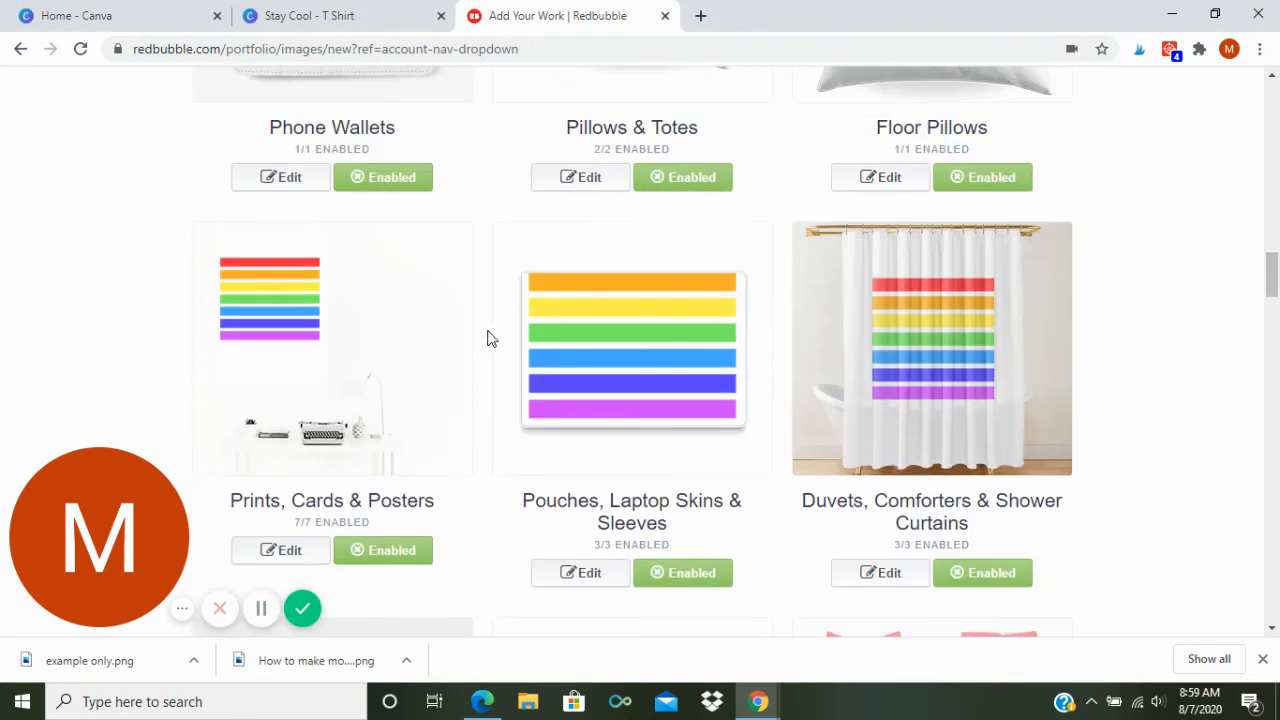
scroll(487, 338, "up", 2)
scroll(490, 355, "up", 2)
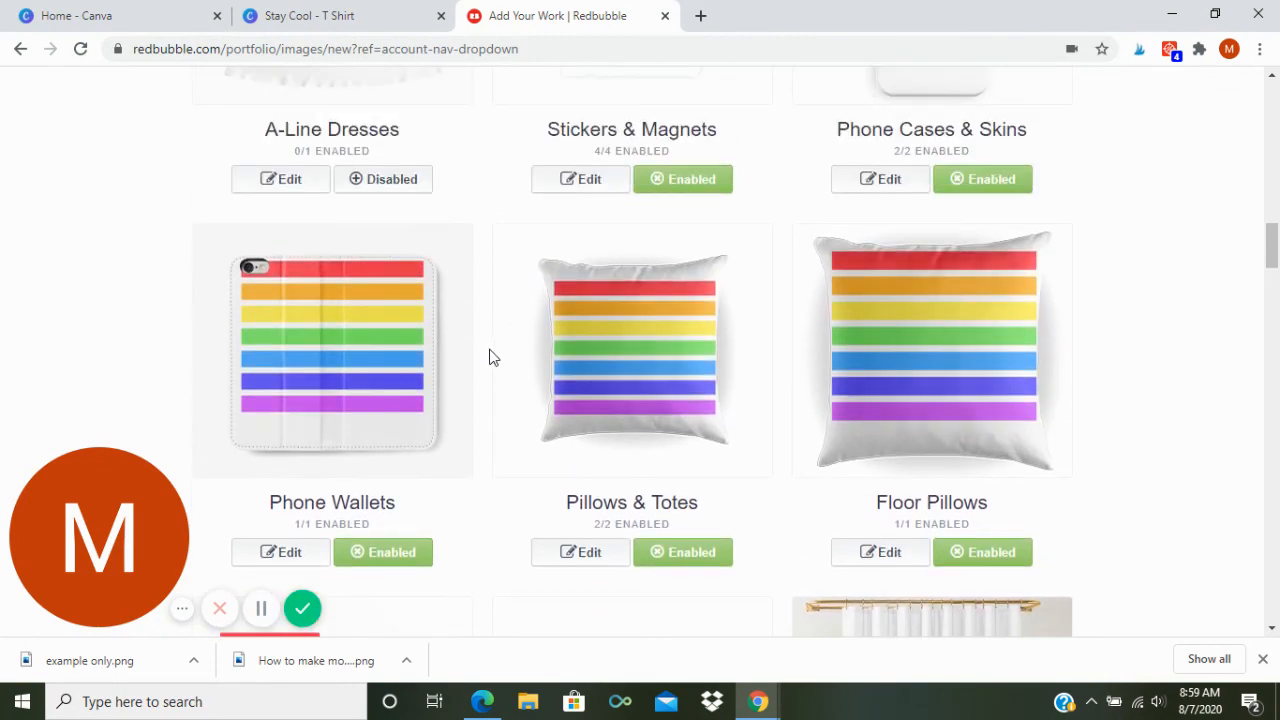
scroll(490, 357, "up", 3)
scroll(487, 360, "up", 11)
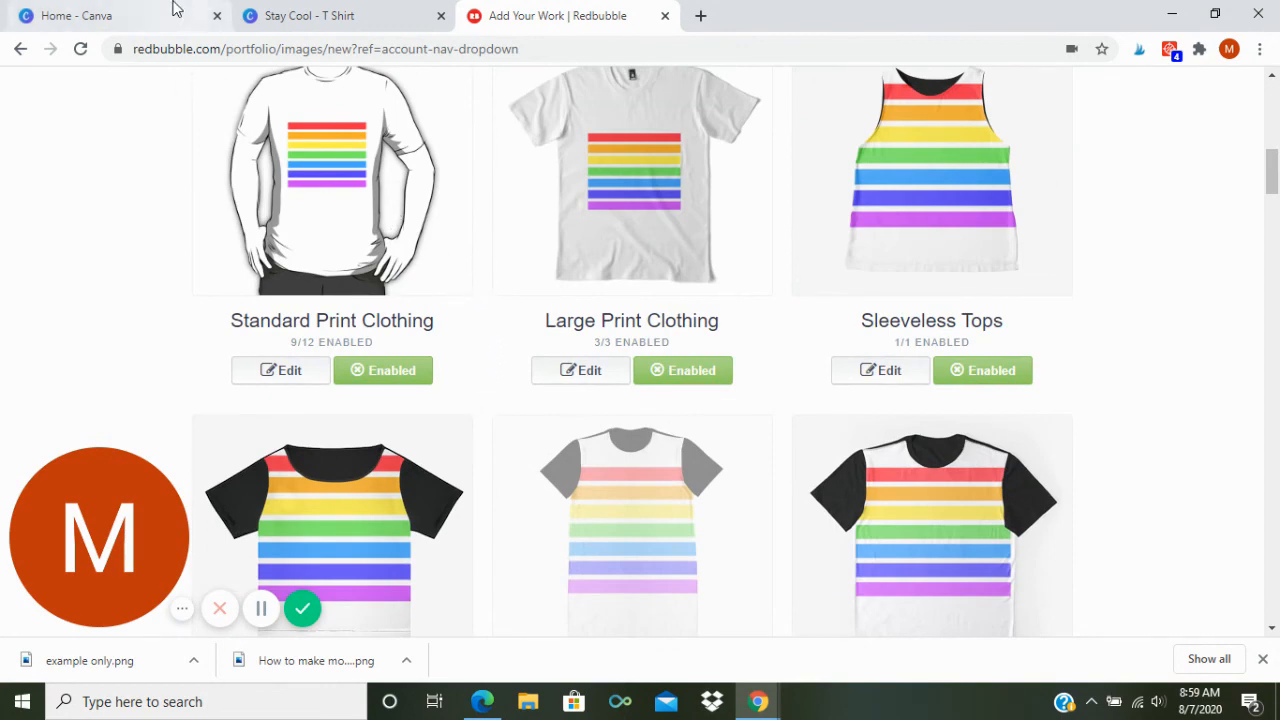
Step: Switch from the Redbubble upload page to the Canva home page
left_click(292, 17)
left_click(114, 18)
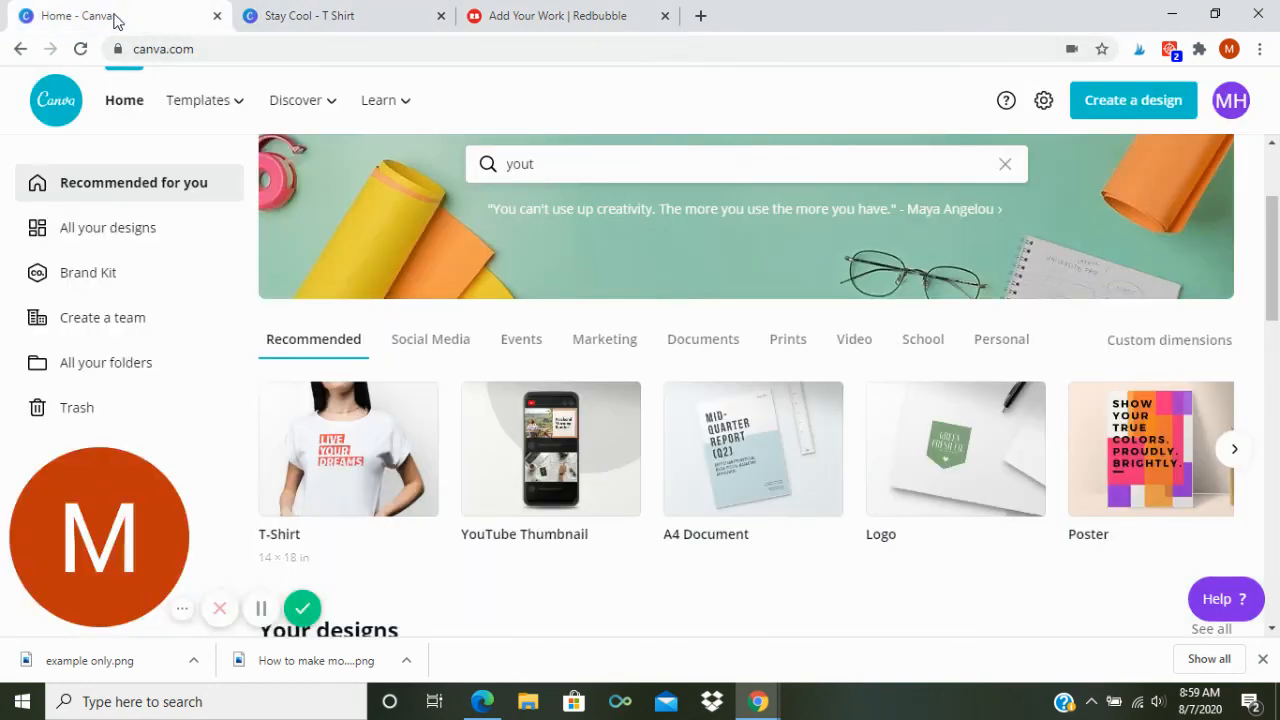